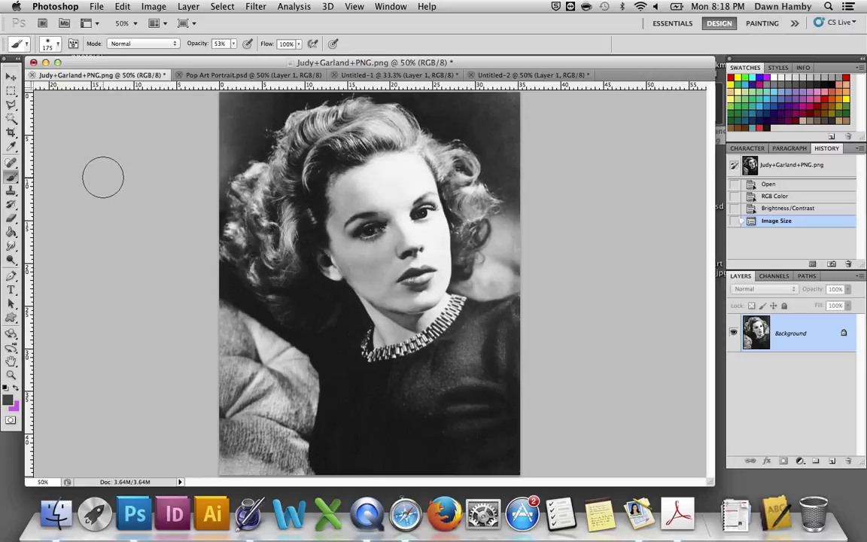
Look through the other open documents, then return to the Judy Garland photo
{"action": "left_click", "coordinate": [234, 76]}
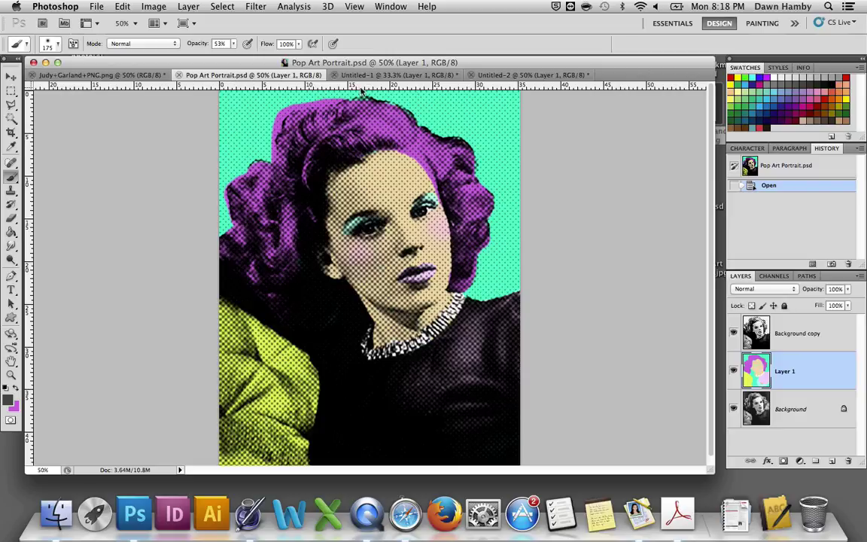
{"action": "left_click", "coordinate": [402, 76]}
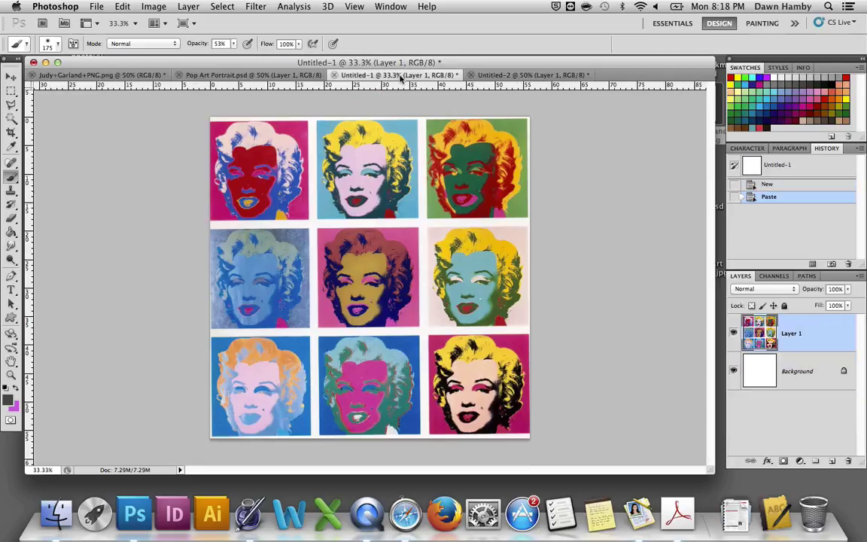
{"action": "left_click", "coordinate": [508, 76]}
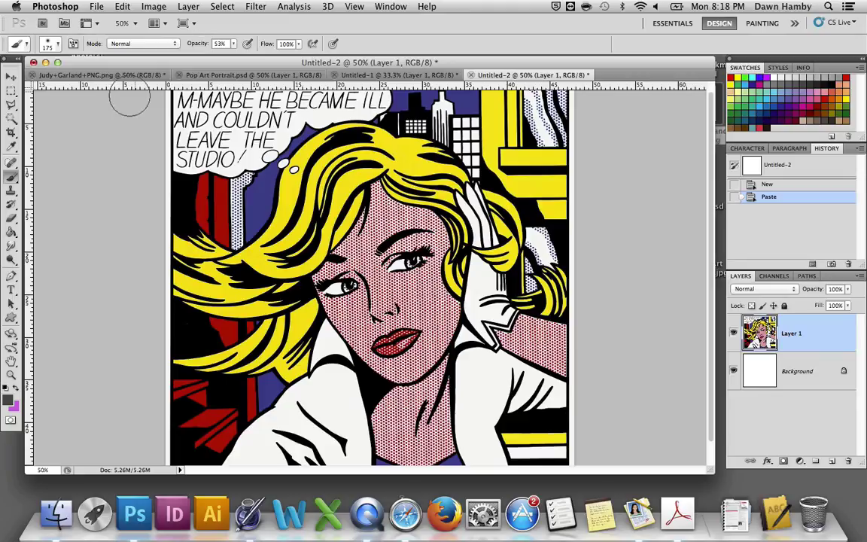
{"action": "left_click", "coordinate": [110, 76]}
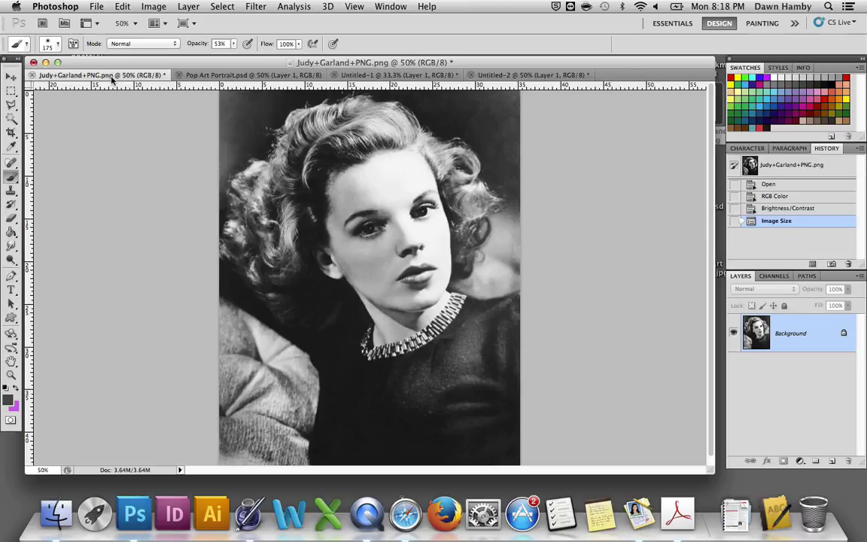
Check the photo's image size and keep it at 1000 by 1271
{"action": "left_click", "coordinate": [154, 7]}
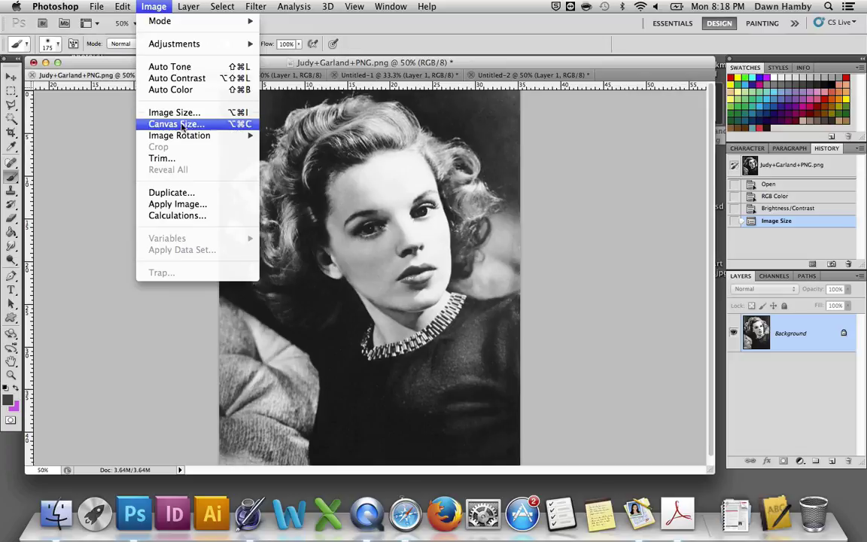
{"action": "left_click", "coordinate": [171, 112]}
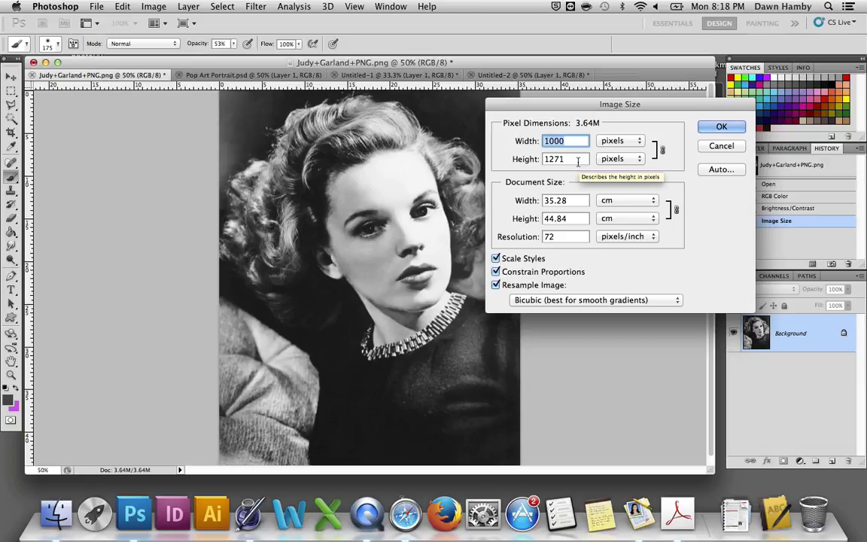
{"action": "left_click", "coordinate": [721, 128]}
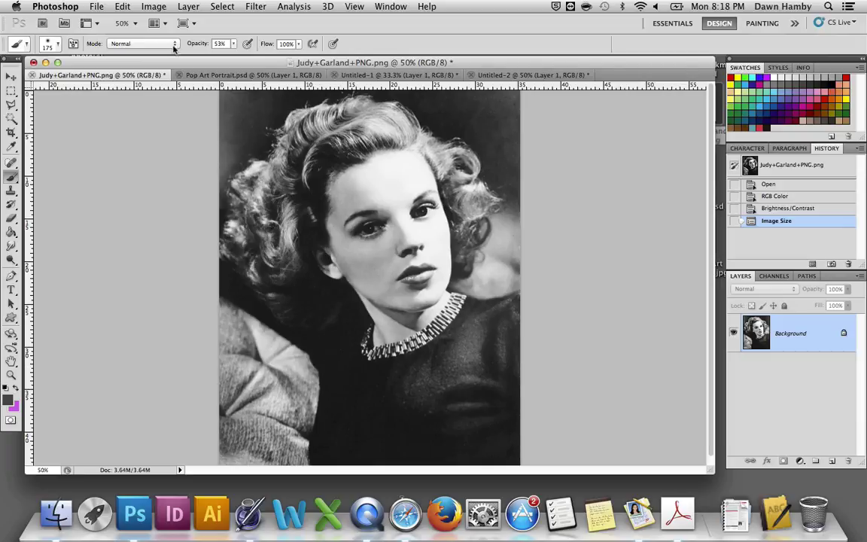
Apply Brightness/Contrast to the Judy Garland photo, raising brightness and slightly raising contrast
{"action": "left_click", "coordinate": [153, 7]}
{"action": "mouse_move", "coordinate": [242, 44]}
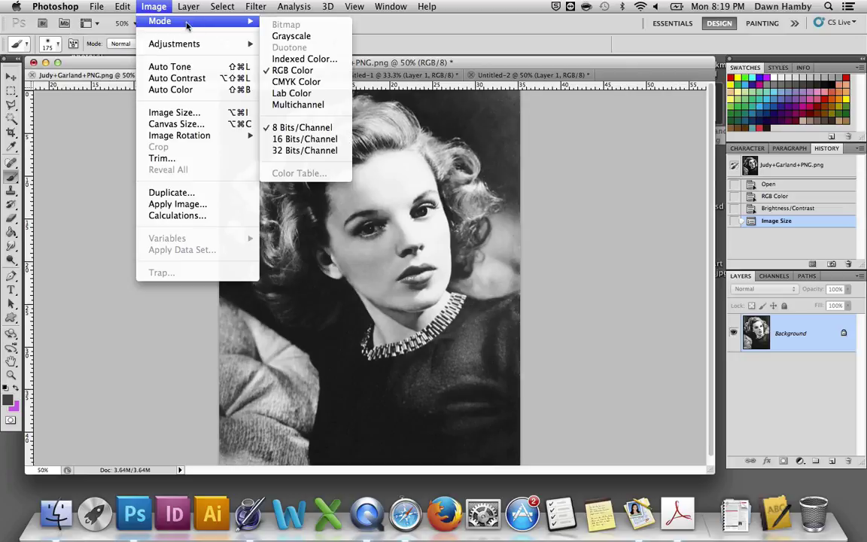
{"action": "mouse_move", "coordinate": [174, 23]}
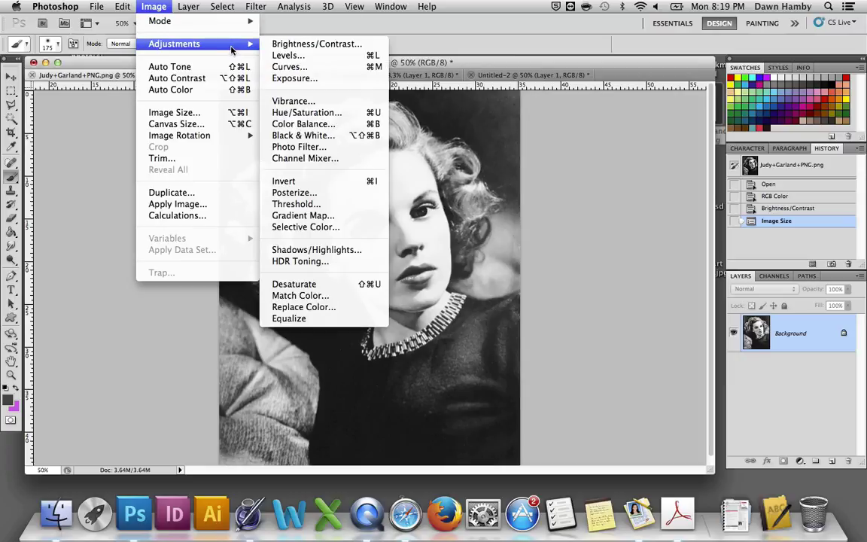
{"action": "left_click", "coordinate": [295, 45]}
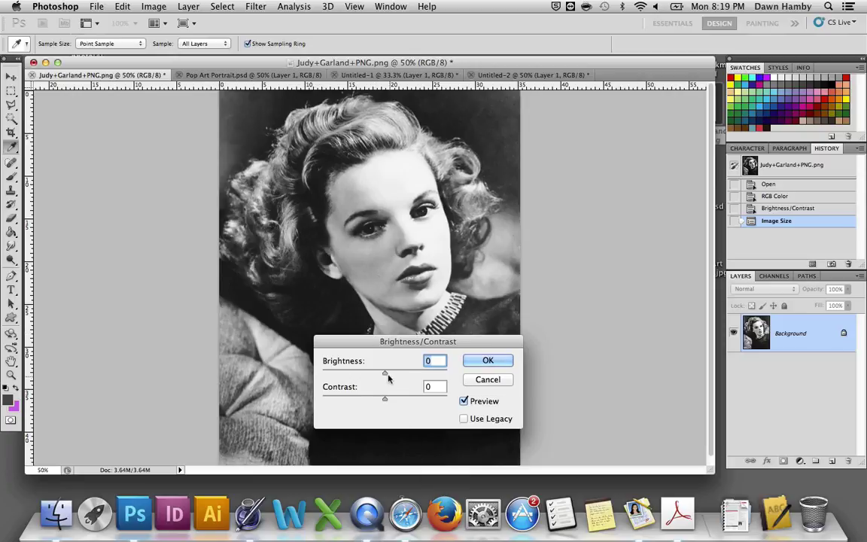
{"action": "left_click_drag", "start_coordinate": [385, 375], "coordinate": [413, 376]}
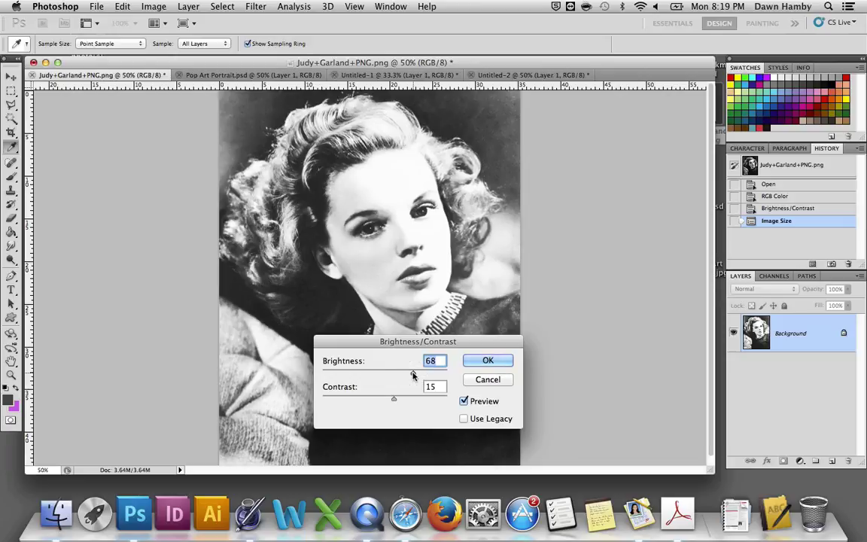
{"action": "left_click", "coordinate": [488, 360]}
{"action": "key", "text": "b"}
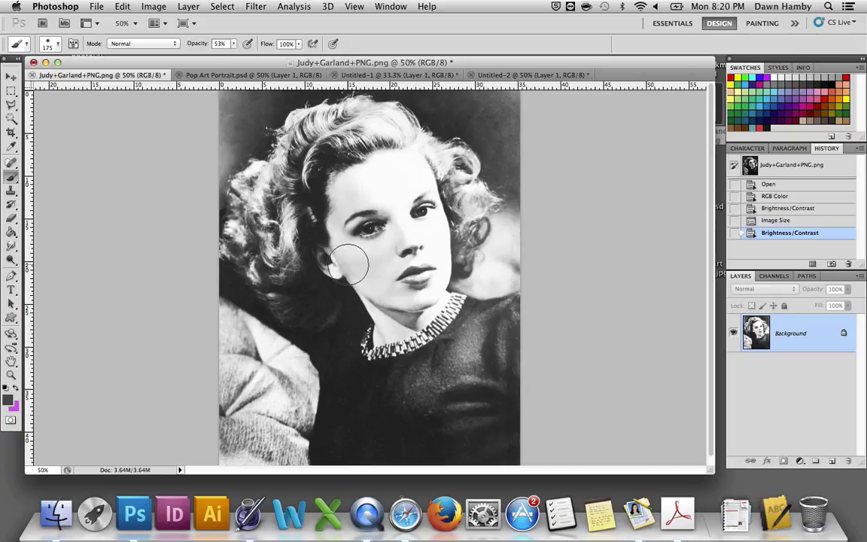
Duplicate the Background layer to create a Background copy layer
{"action": "right_click", "coordinate": [786, 334]}
{"action": "left_click", "coordinate": [746, 361]}
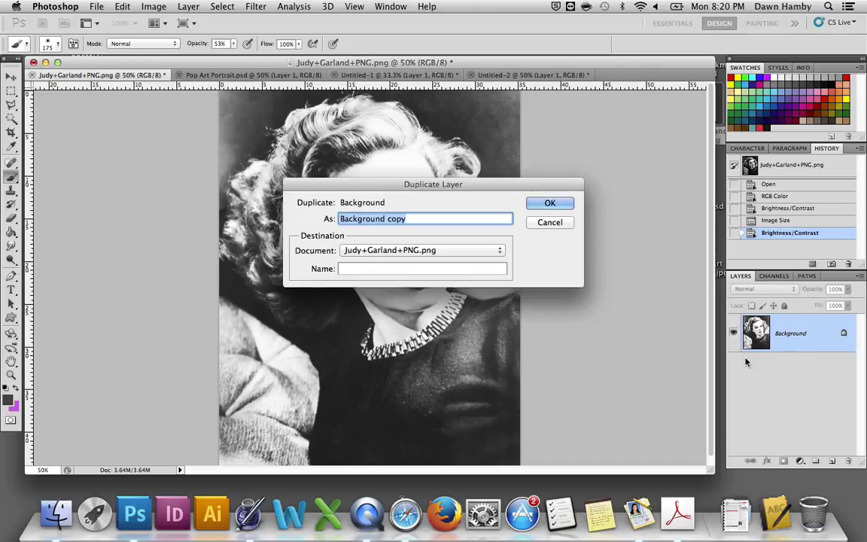
{"action": "left_click", "coordinate": [551, 203]}
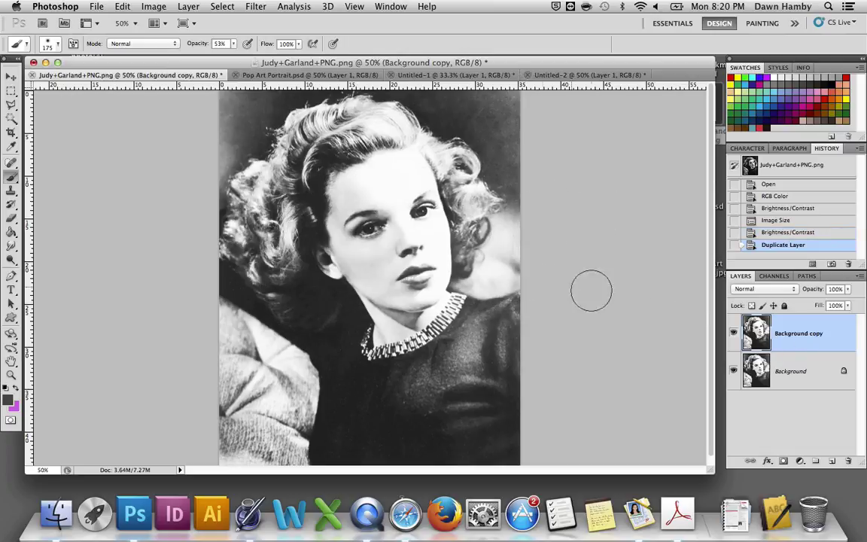
Rename the Background copy layer to 'Halftone'
{"action": "double_click", "coordinate": [800, 340]}
{"action": "left_click", "coordinate": [782, 126]}
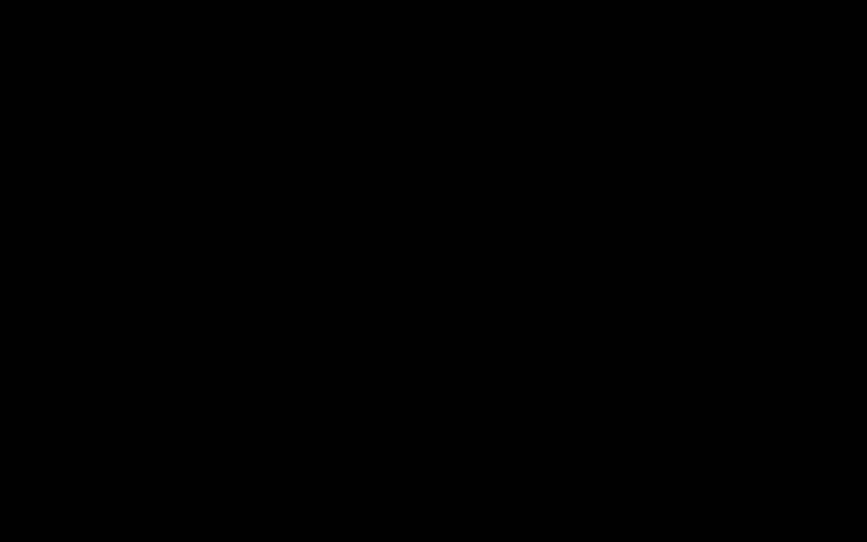
{"action": "double_click", "coordinate": [812, 333]}
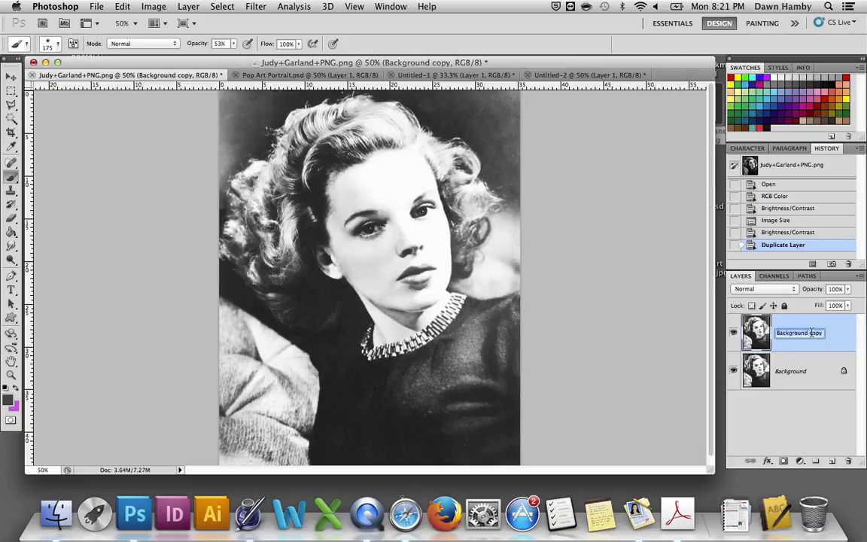
{"action": "type", "text": "Halft"}
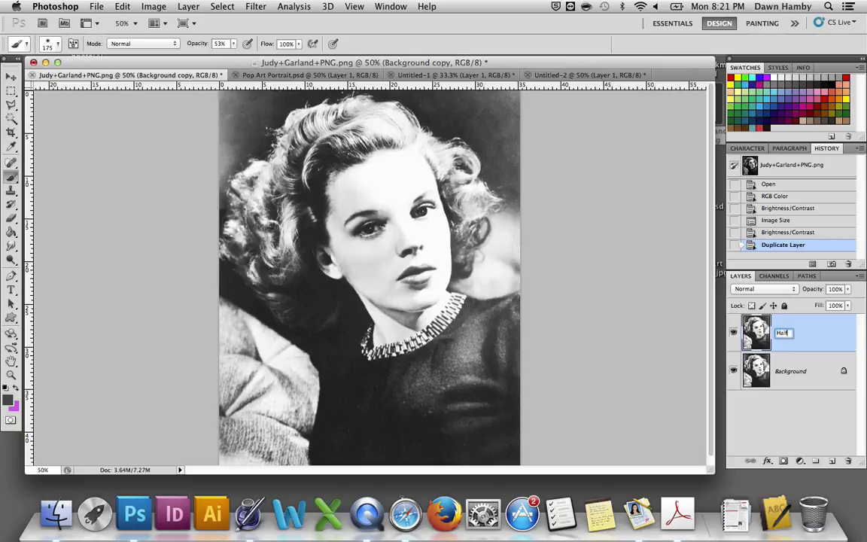
{"action": "type", "text": "one"}
{"action": "key", "text": "Return"}
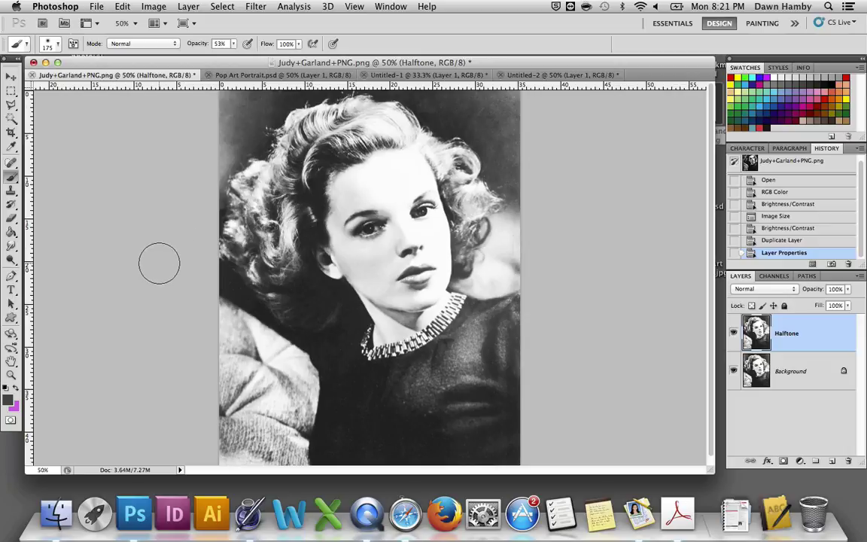
In Quick Mask, trace the hair's outer edge with the Pencil and bucket-fill the figure inside
{"action": "left_click", "coordinate": [12, 423]}
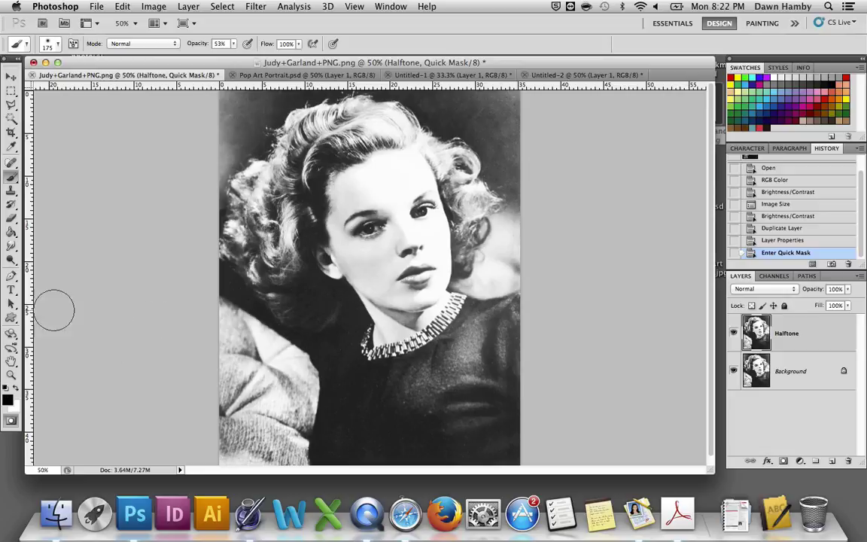
{"action": "left_click", "coordinate": [13, 181]}
{"action": "left_click", "coordinate": [49, 186]}
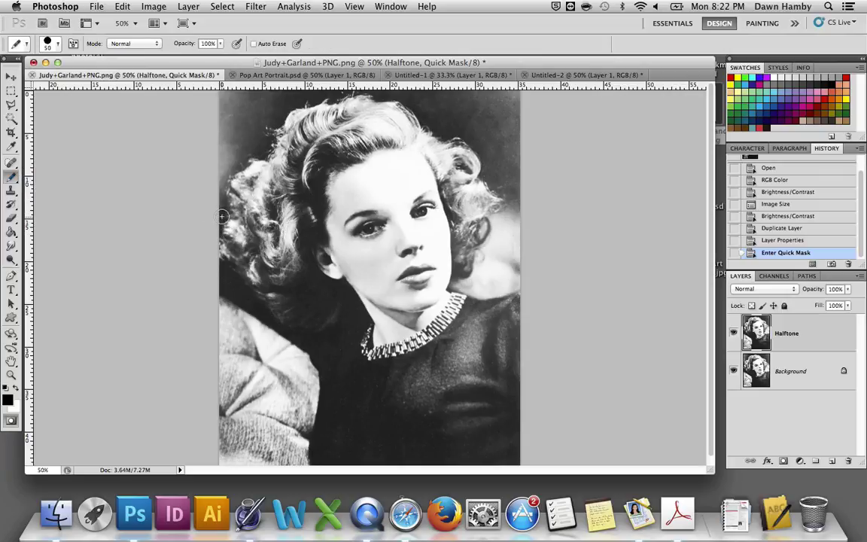
{"action": "mouse_move", "coordinate": [223, 214]}
{"action": "left_mouse_down"}
{"action": "mouse_move", "coordinate": [240, 171]}
{"action": "mouse_move", "coordinate": [271, 166]}
{"action": "mouse_move", "coordinate": [294, 120]}
{"action": "mouse_move", "coordinate": [372, 103]}
{"action": "mouse_move", "coordinate": [400, 109]}
{"action": "mouse_move", "coordinate": [415, 138]}
{"action": "mouse_move", "coordinate": [435, 149]}
{"action": "mouse_move", "coordinate": [451, 144]}
{"action": "mouse_move", "coordinate": [472, 170]}
{"action": "mouse_move", "coordinate": [480, 198]}
{"action": "mouse_move", "coordinate": [469, 223]}
{"action": "mouse_move", "coordinate": [478, 241]}
{"action": "mouse_move", "coordinate": [441, 286]}
{"action": "mouse_move", "coordinate": [467, 303]}
{"action": "mouse_move", "coordinate": [508, 304]}
{"action": "mouse_move", "coordinate": [547, 272]}
{"action": "left_mouse_up"}
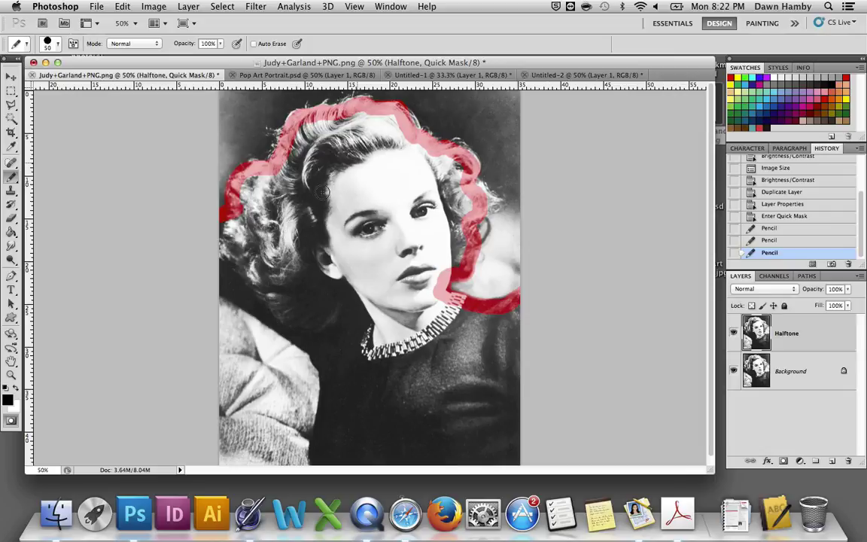
{"action": "left_click", "coordinate": [11, 231]}
{"action": "left_click", "coordinate": [346, 255]}
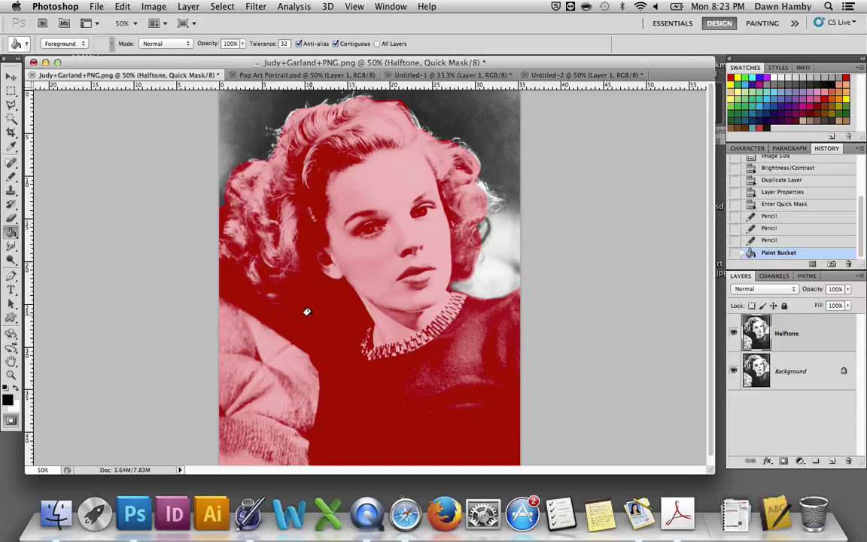
Leave Quick Mask with Q and delete the selected background from the Halftone layer
{"action": "key", "text": "q"}
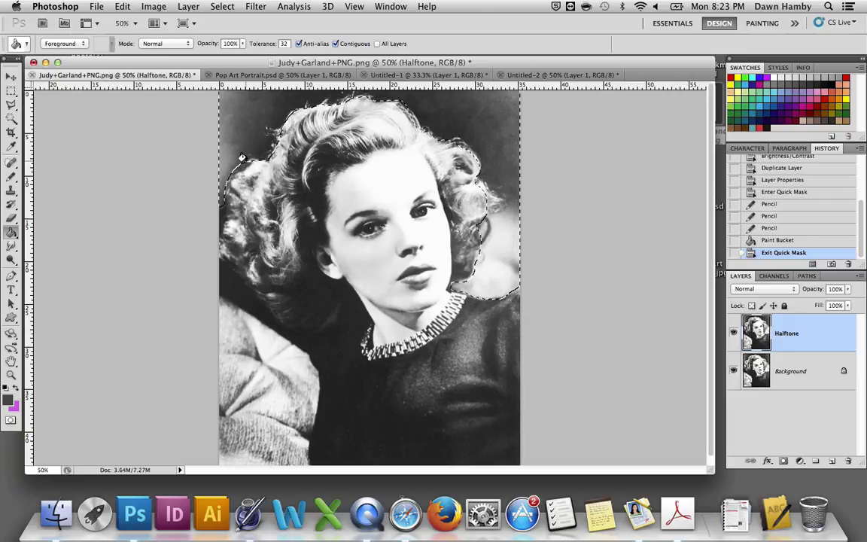
{"action": "key", "text": "Delete"}
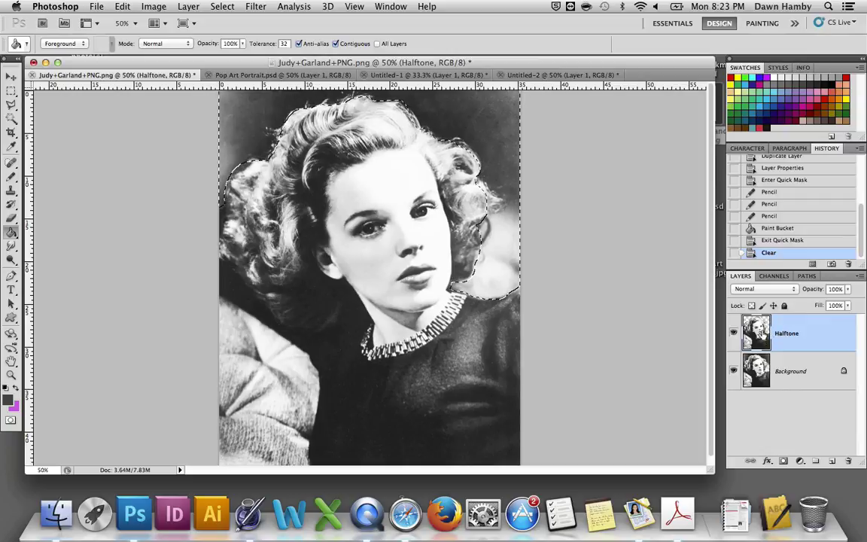
Return to the Judy Garland document and deselect the background selection
{"action": "left_click", "coordinate": [384, 76]}
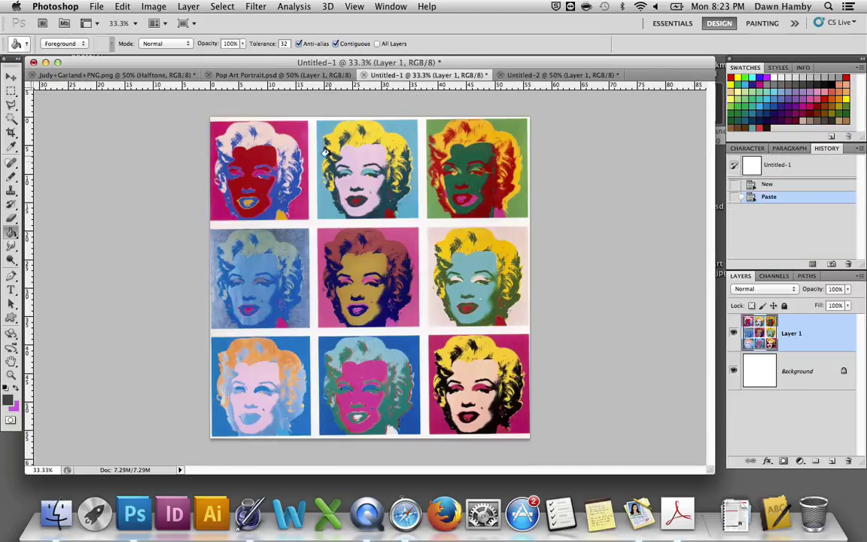
{"action": "left_click", "coordinate": [135, 76]}
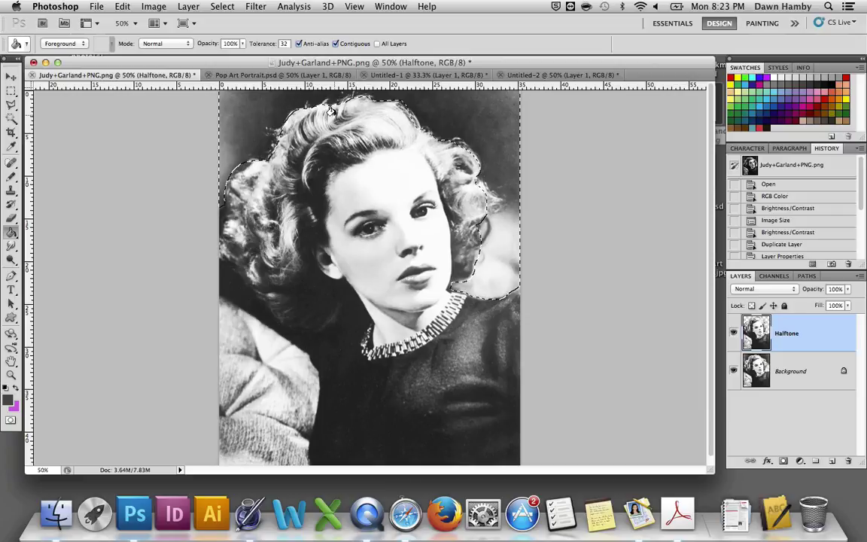
{"action": "key", "text": "super+d"}
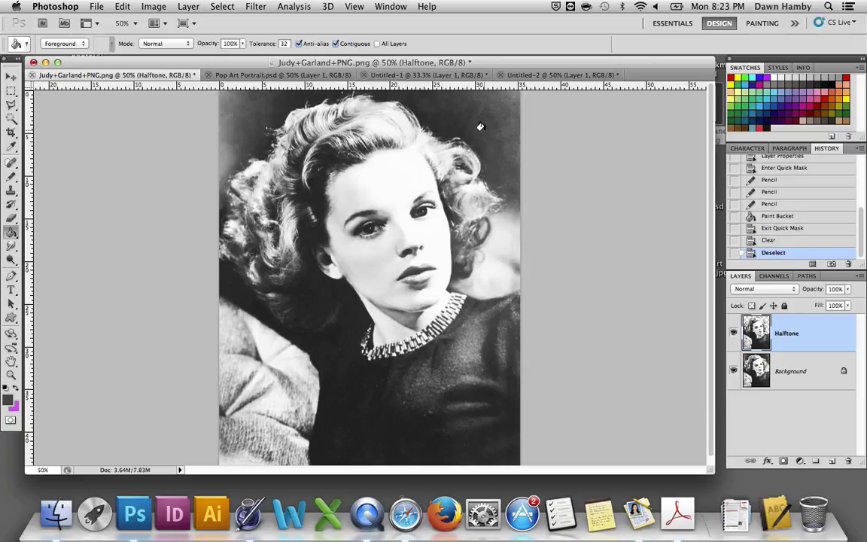
Cancel the pink Halftone Pattern preview and reset colours to default black and white
{"action": "left_click", "coordinate": [256, 7]}
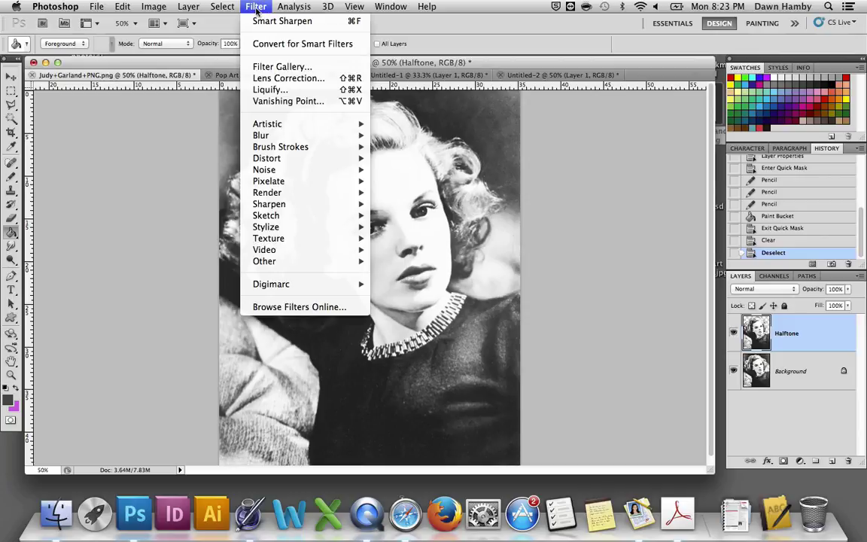
{"action": "mouse_move", "coordinate": [282, 219]}
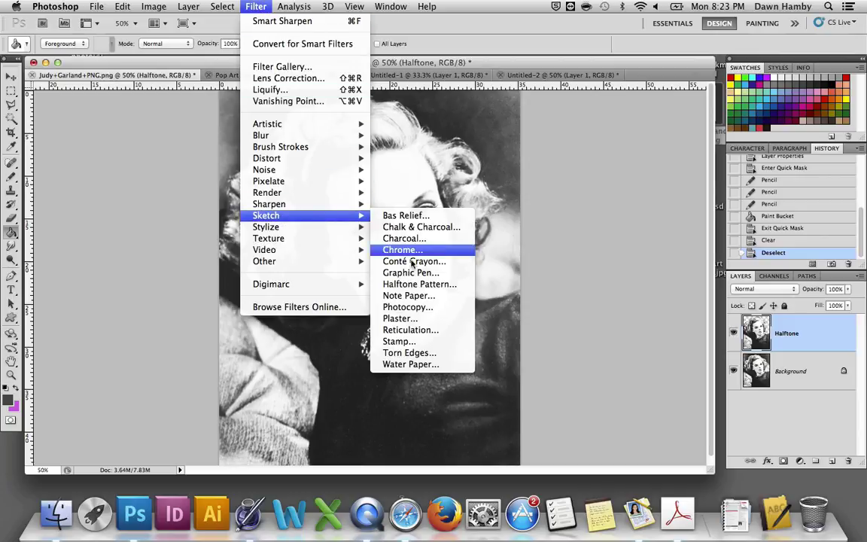
{"action": "left_click", "coordinate": [421, 283]}
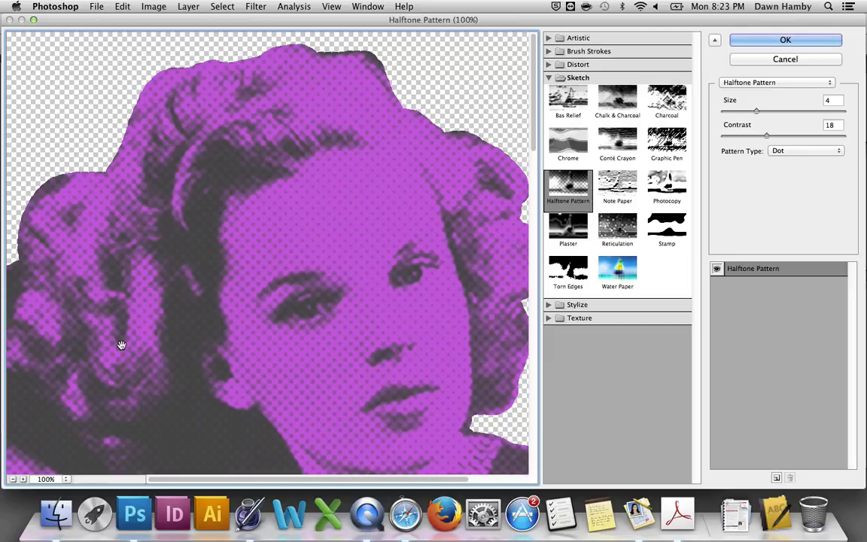
{"action": "left_click", "coordinate": [757, 60]}
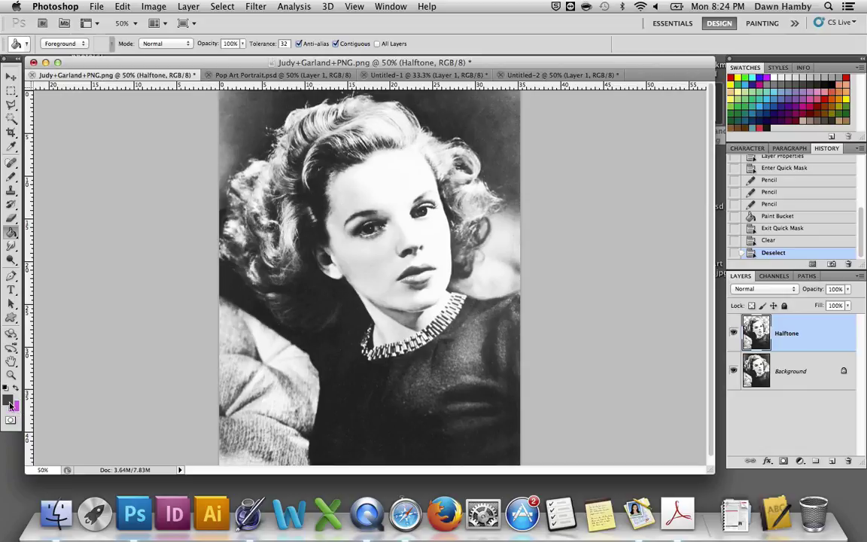
{"action": "left_click", "coordinate": [6, 387]}
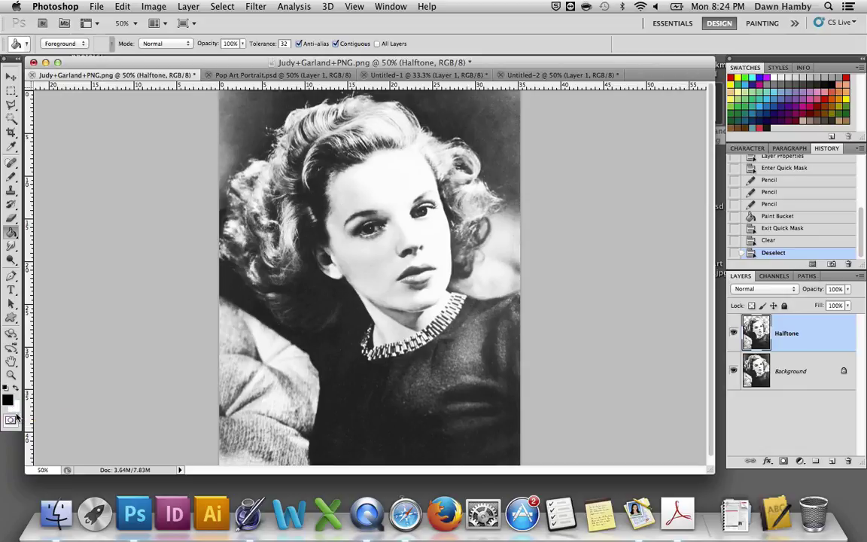
Apply Filter > Sketch > Halftone Pattern with Size 5, Contrast 18 and Dot pattern type
{"action": "left_click", "coordinate": [254, 7]}
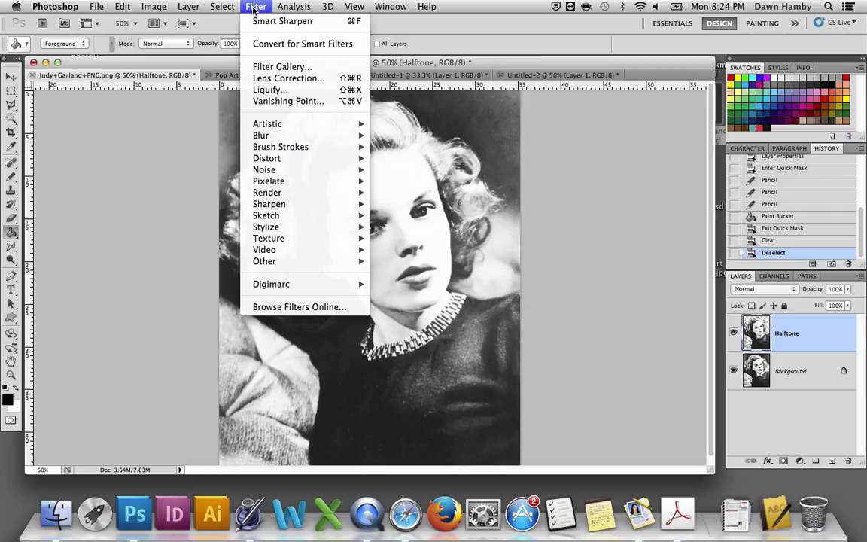
{"action": "mouse_move", "coordinate": [351, 215]}
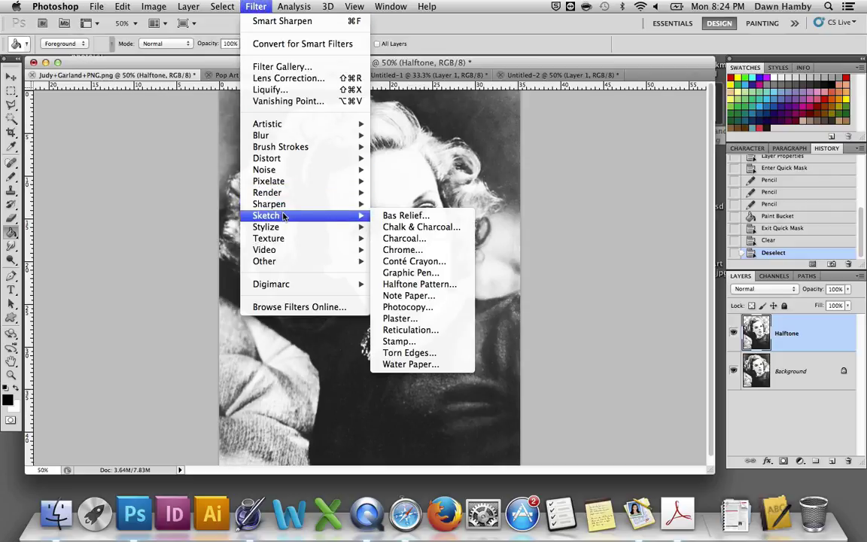
{"action": "left_click", "coordinate": [443, 288]}
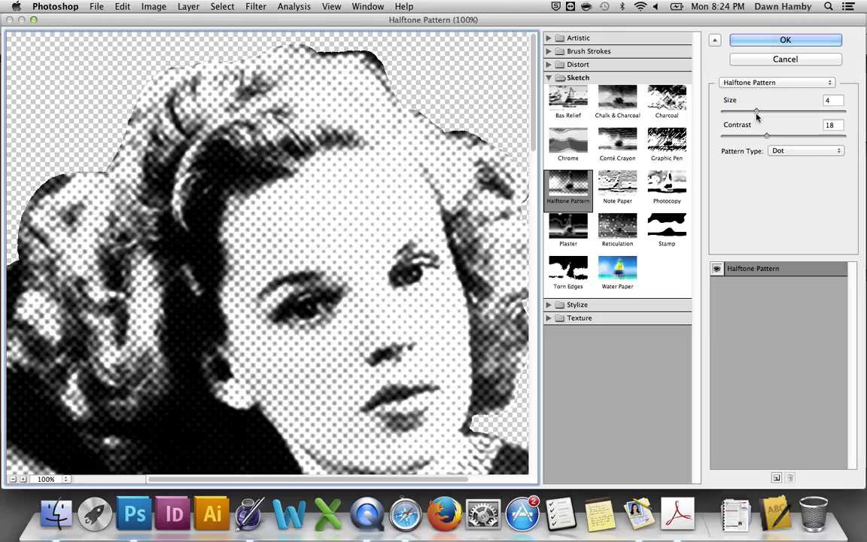
{"action": "mouse_move", "coordinate": [757, 113]}
{"action": "left_mouse_down"}
{"action": "mouse_move", "coordinate": [777, 114]}
{"action": "mouse_move", "coordinate": [767, 115]}
{"action": "left_mouse_up"}
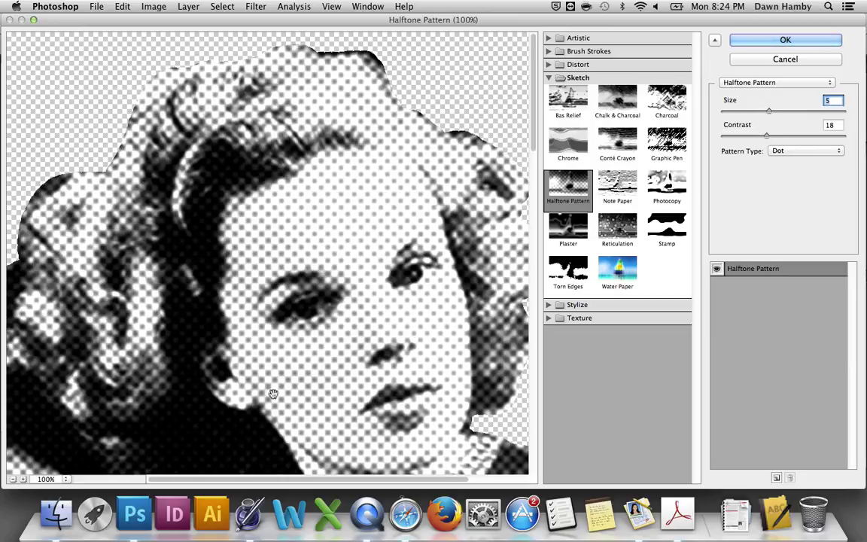
{"action": "mouse_move", "coordinate": [767, 137]}
{"action": "left_mouse_down"}
{"action": "mouse_move", "coordinate": [728, 140]}
{"action": "mouse_move", "coordinate": [796, 139]}
{"action": "mouse_move", "coordinate": [769, 138]}
{"action": "left_mouse_up"}
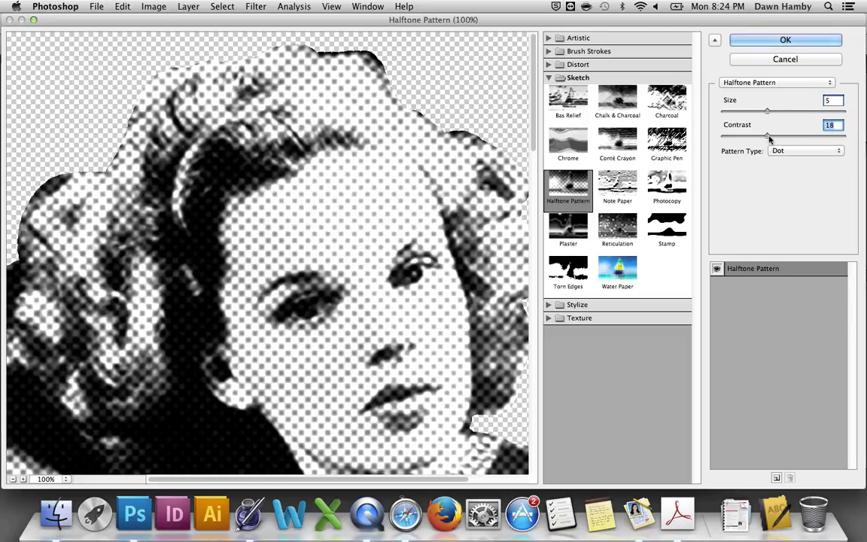
{"action": "left_click", "coordinate": [766, 39]}
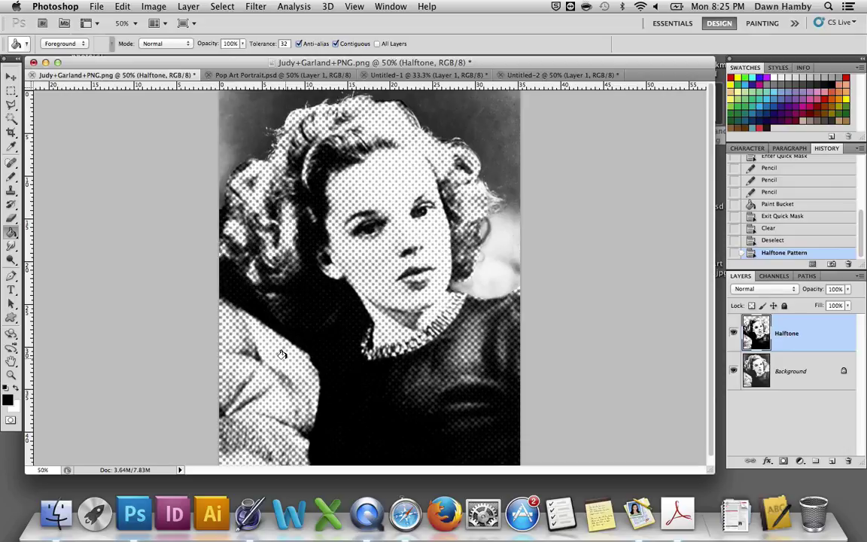
Run Filter > Sharpen > Smart Sharpen on the Halftone layer with Amount 500%, Radius 1.0 px
{"action": "left_click", "coordinate": [256, 7]}
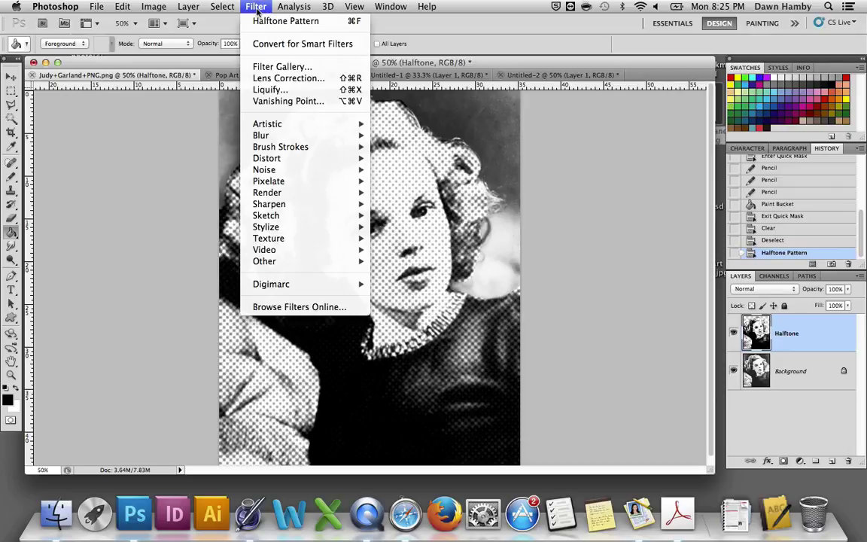
{"action": "mouse_move", "coordinate": [269, 204]}
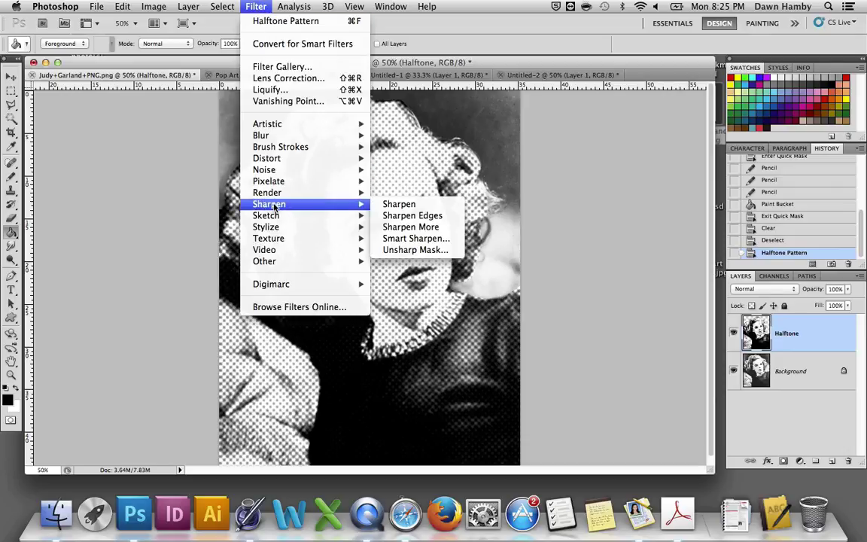
{"action": "left_click", "coordinate": [418, 239]}
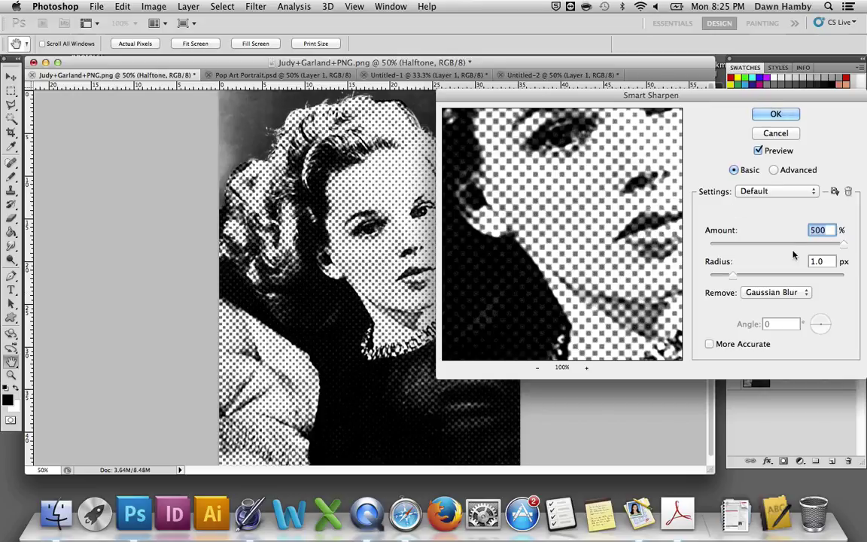
{"action": "left_click", "coordinate": [775, 115]}
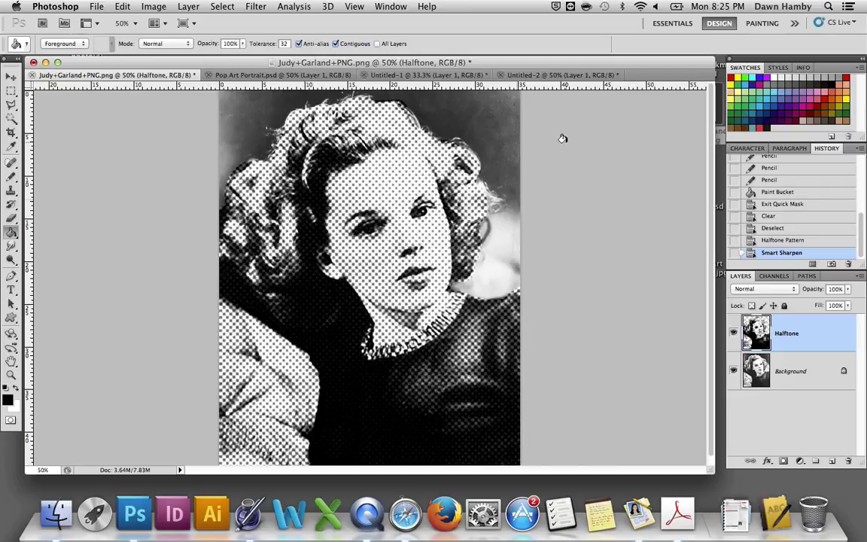
{"action": "left_click", "coordinate": [585, 77]}
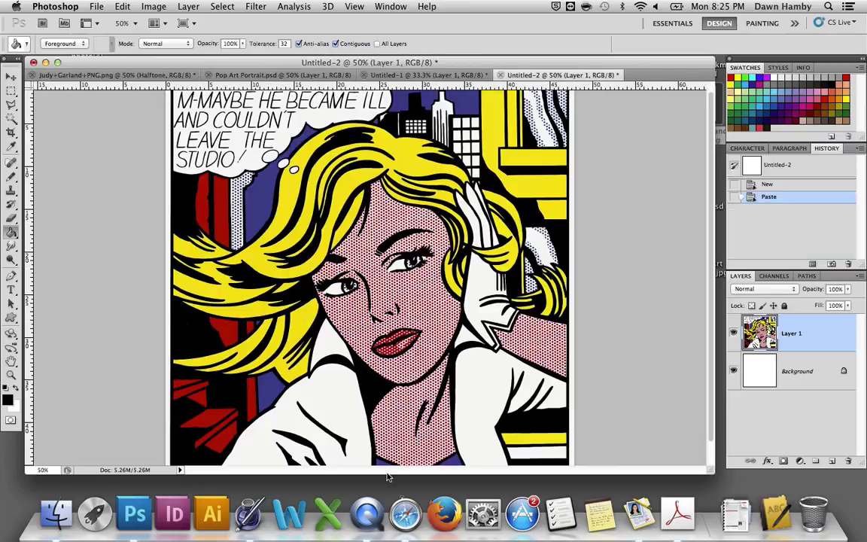
{"action": "left_click", "coordinate": [109, 76]}
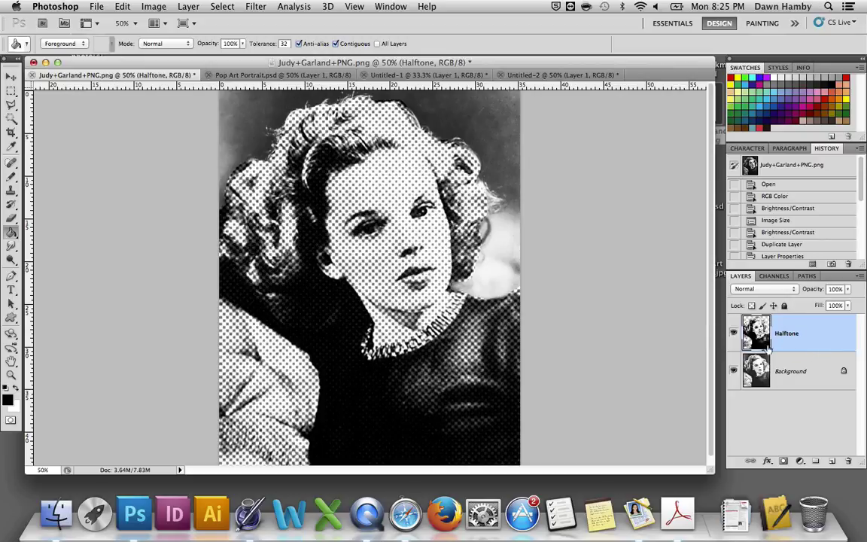
Set the Halftone layer's blend mode to Multiply in the Layers panel
{"action": "left_click", "coordinate": [778, 292]}
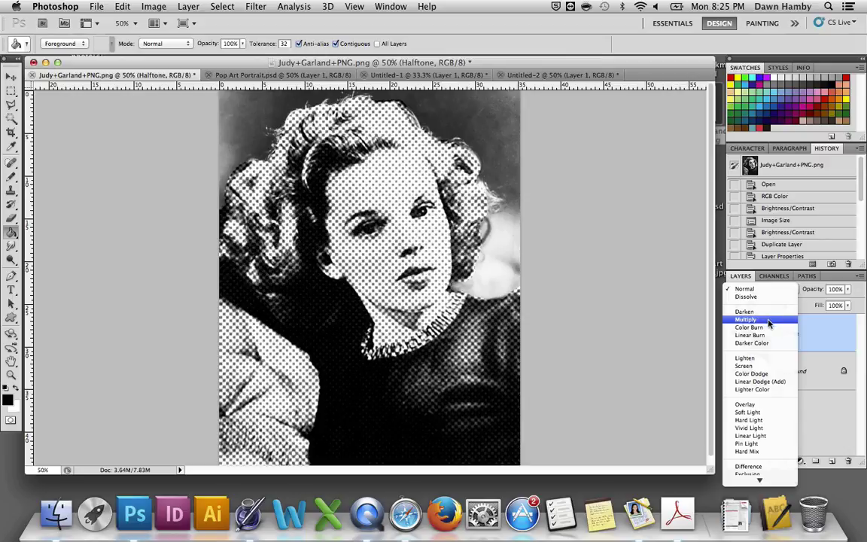
{"action": "left_click", "coordinate": [770, 321]}
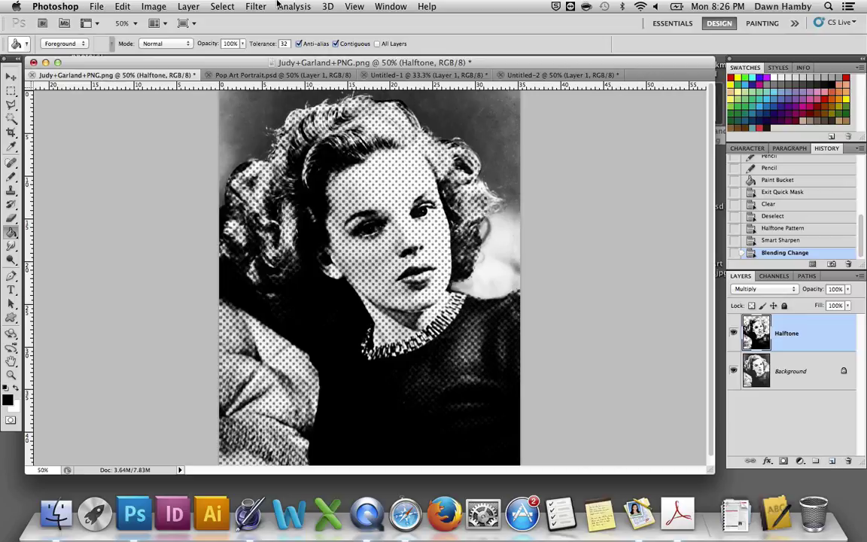
{"action": "left_click", "coordinate": [188, 6]}
Create a new layer, drag it below Halftone, and name it 'Color'
{"action": "mouse_move", "coordinate": [195, 23]}
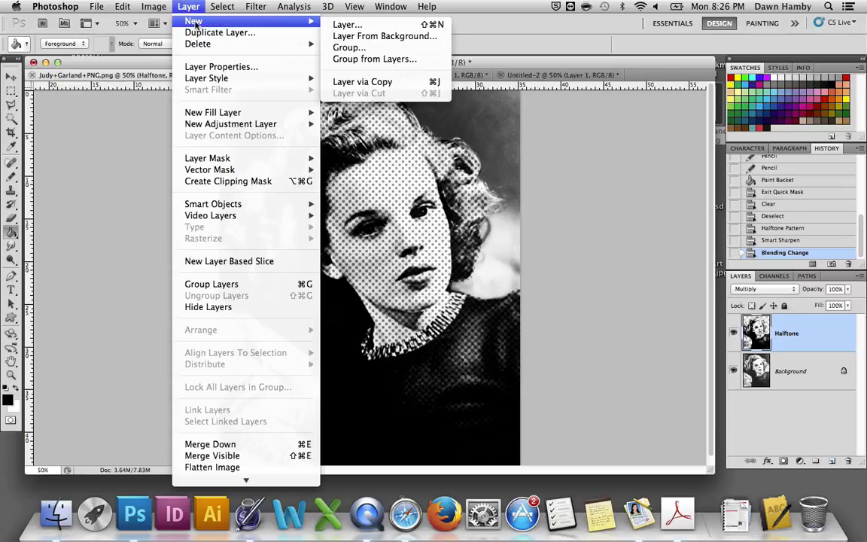
{"action": "left_click", "coordinate": [832, 433]}
{"action": "left_click", "coordinate": [832, 462]}
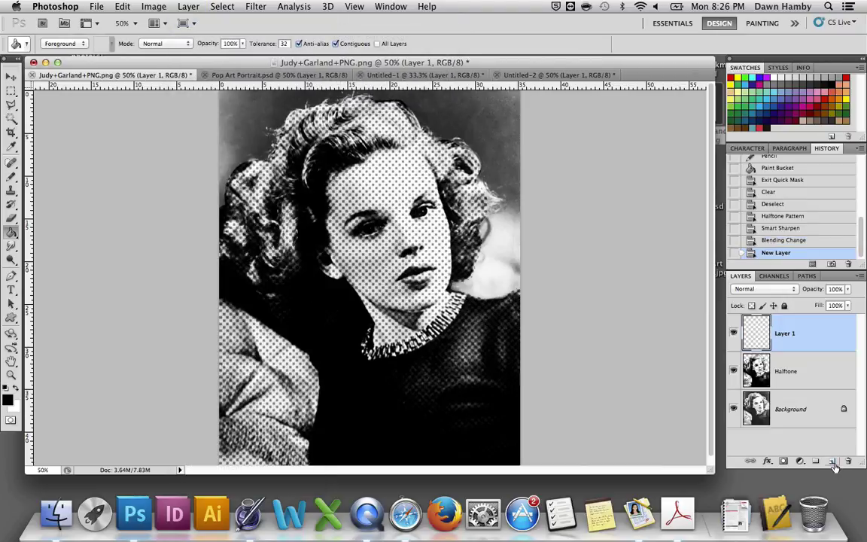
{"action": "left_click_drag", "start_coordinate": [797, 341], "coordinate": [793, 387]}
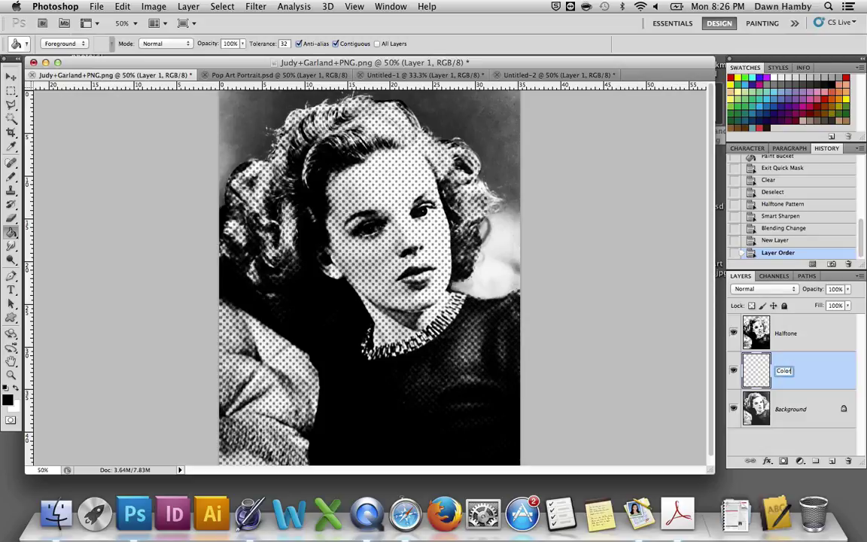
{"action": "key", "text": "Return"}
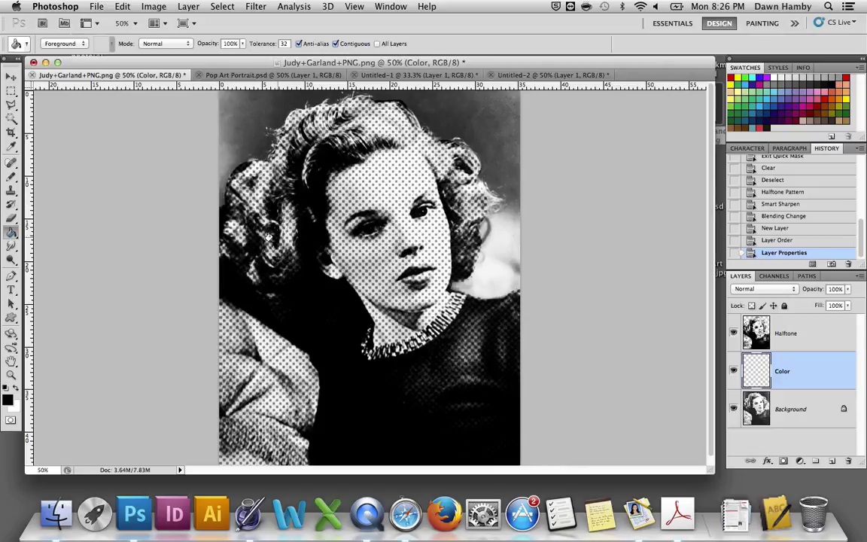
Choose magenta as the foreground colour and paint-bucket fill the Color layer with it
{"action": "left_click", "coordinate": [10, 403]}
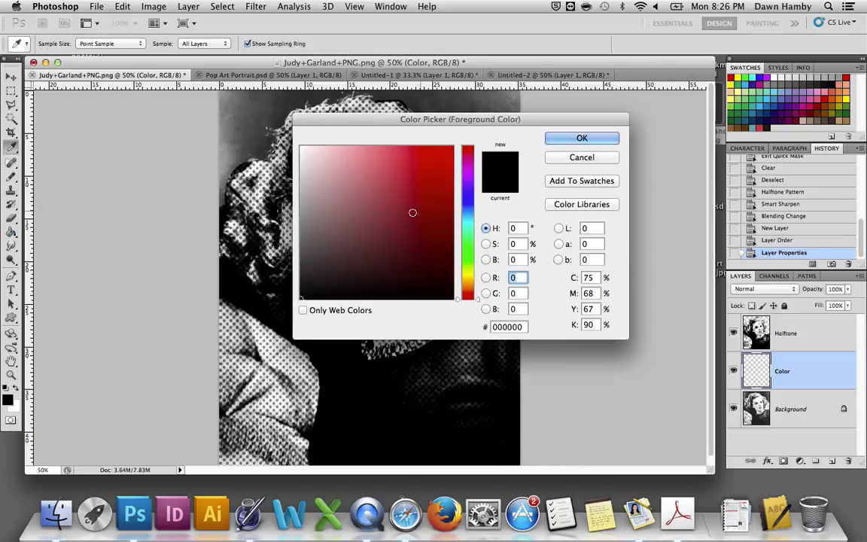
{"action": "left_click_drag", "start_coordinate": [406, 208], "coordinate": [382, 143]}
{"action": "left_click_drag", "start_coordinate": [467, 197], "coordinate": [471, 169]}
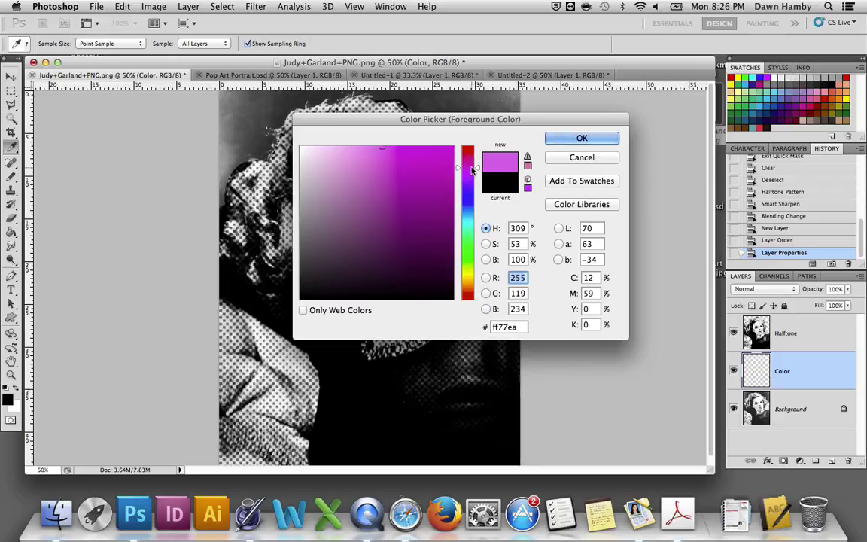
{"action": "left_click", "coordinate": [579, 138]}
{"action": "key", "text": "g"}
{"action": "left_click", "coordinate": [475, 158]}
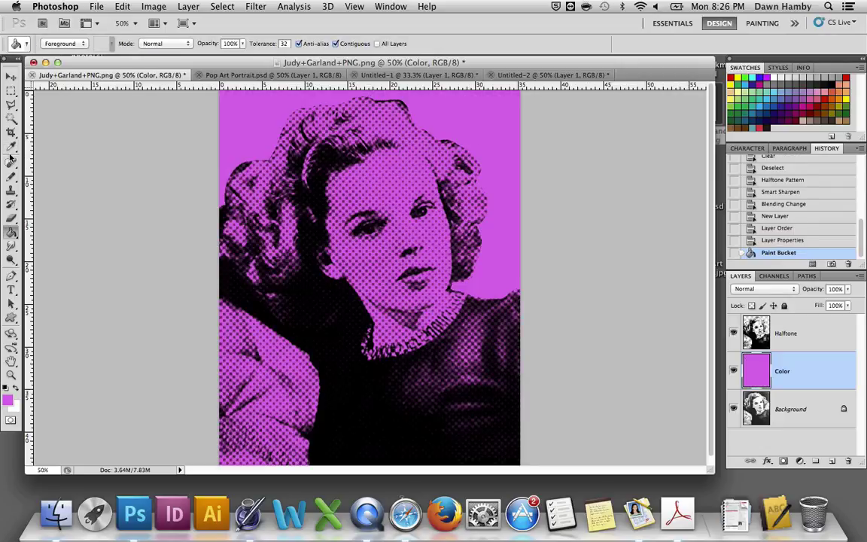
{"action": "left_click_drag", "start_coordinate": [12, 175], "coordinate": [66, 186]}
{"action": "key", "text": "b"}
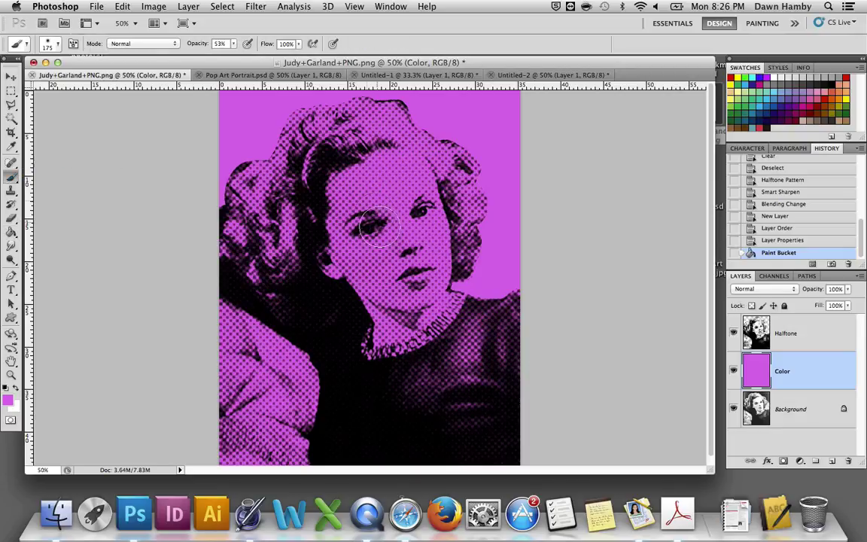
Set the foreground colour to the tan skin tone #d0b99e
{"action": "left_click", "coordinate": [10, 402]}
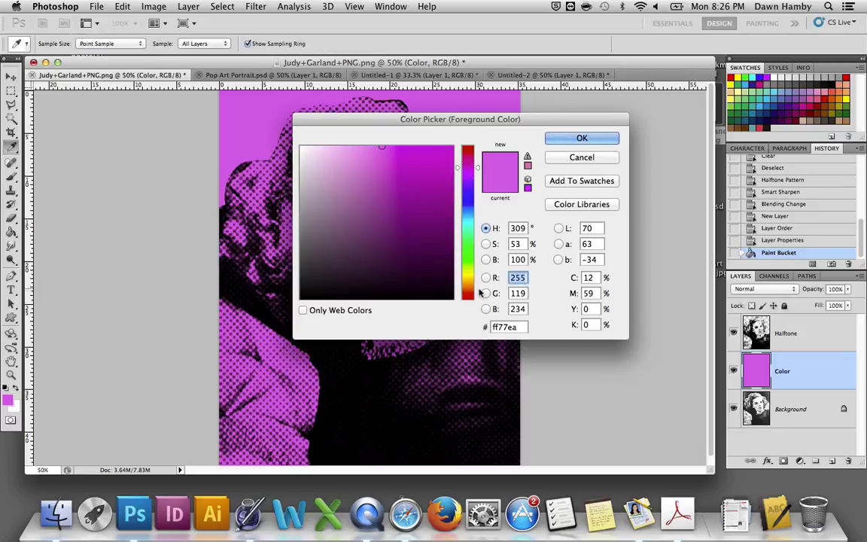
{"action": "left_click_drag", "start_coordinate": [472, 290], "coordinate": [471, 287]}
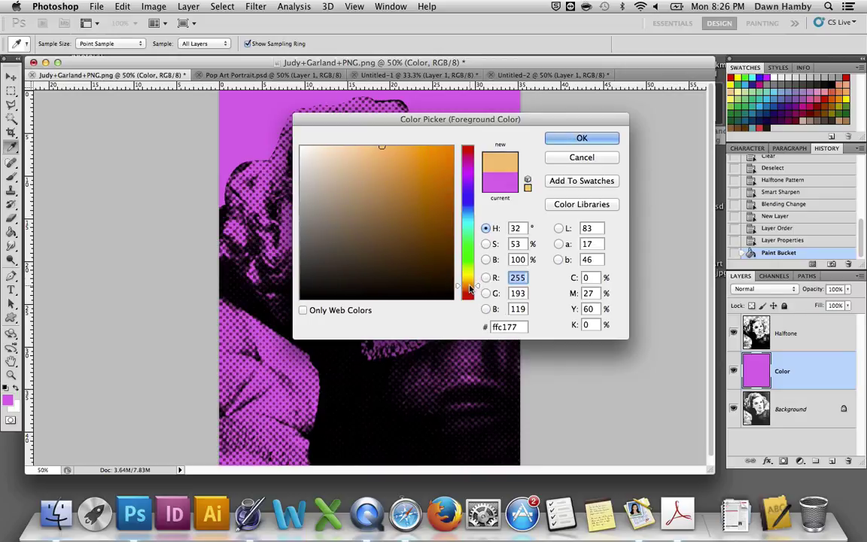
{"action": "left_click_drag", "start_coordinate": [354, 194], "coordinate": [336, 174]}
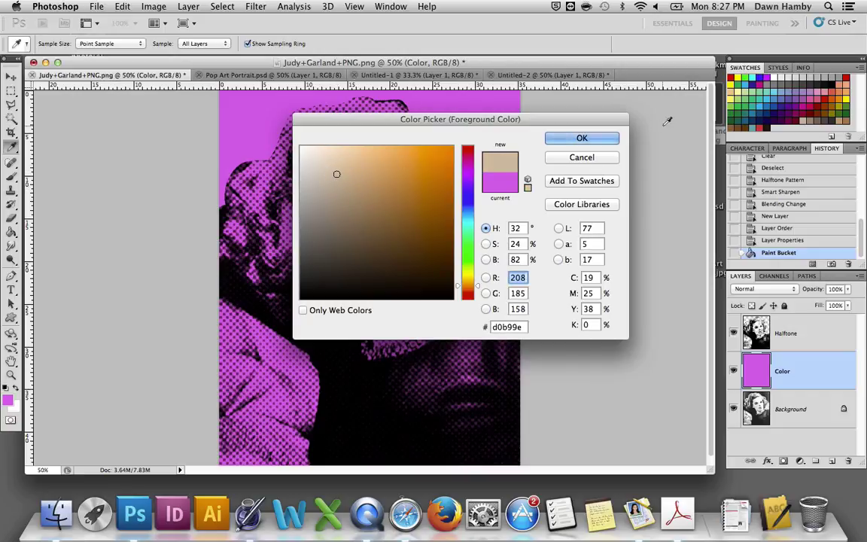
{"action": "left_click", "coordinate": [582, 139]}
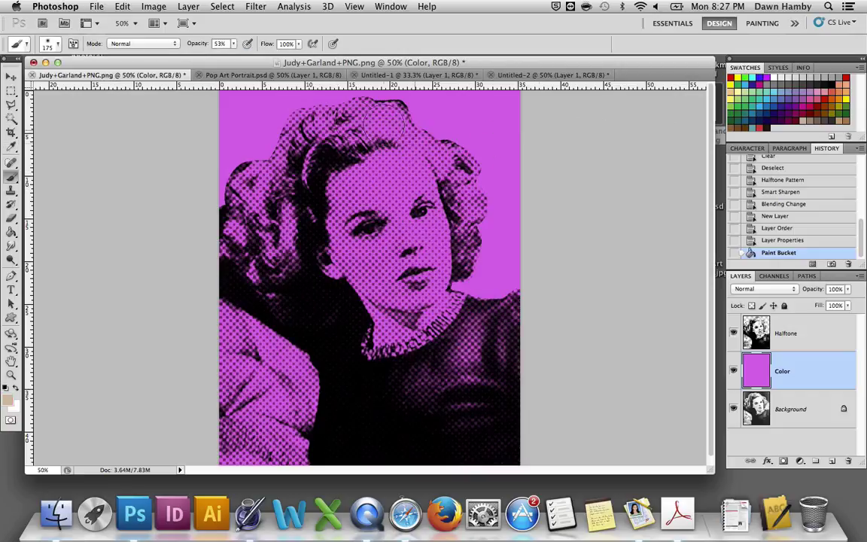
Check the Marilyn reference, then paint the forehead and face tan at 53% opacity
{"action": "left_click", "coordinate": [414, 75]}
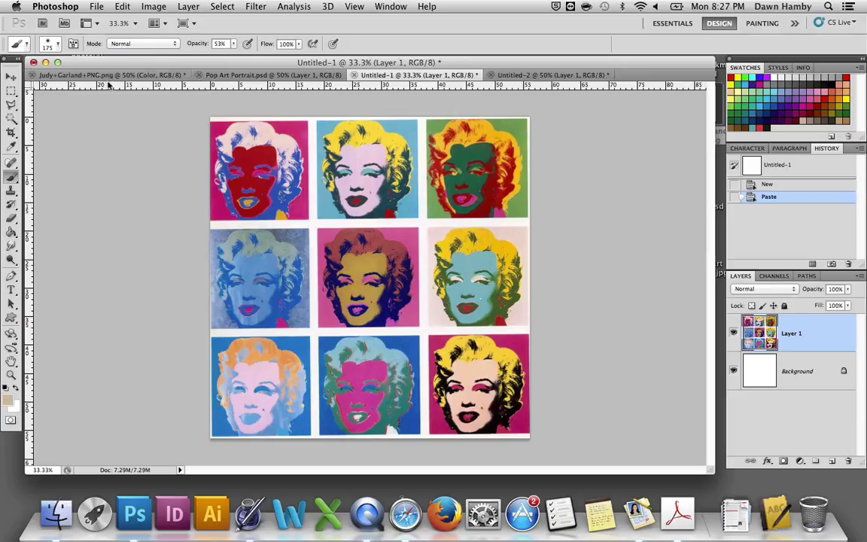
{"action": "left_click", "coordinate": [109, 76]}
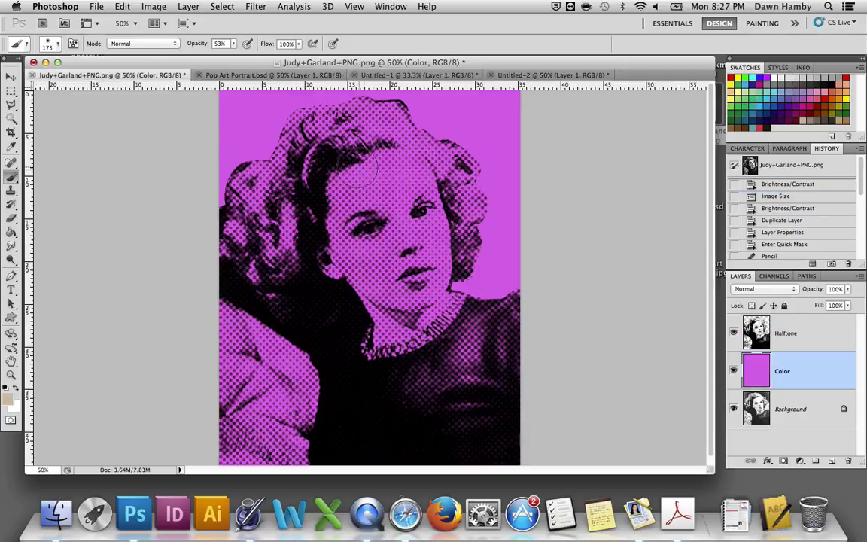
{"action": "mouse_move", "coordinate": [343, 192]}
{"action": "left_mouse_down"}
{"action": "mouse_move", "coordinate": [396, 172]}
{"action": "mouse_move", "coordinate": [408, 195]}
{"action": "mouse_move", "coordinate": [403, 223]}
{"action": "mouse_move", "coordinate": [381, 224]}
{"action": "mouse_move", "coordinate": [364, 207]}
{"action": "mouse_move", "coordinate": [344, 223]}
{"action": "mouse_move", "coordinate": [339, 243]}
{"action": "mouse_move", "coordinate": [362, 273]}
{"action": "mouse_move", "coordinate": [378, 216]}
{"action": "mouse_move", "coordinate": [400, 238]}
{"action": "mouse_move", "coordinate": [398, 291]}
{"action": "mouse_move", "coordinate": [406, 285]}
{"action": "mouse_move", "coordinate": [415, 215]}
{"action": "mouse_move", "coordinate": [399, 172]}
{"action": "mouse_move", "coordinate": [347, 178]}
{"action": "mouse_move", "coordinate": [338, 188]}
{"action": "mouse_move", "coordinate": [343, 252]}
{"action": "mouse_move", "coordinate": [330, 262]}
{"action": "mouse_move", "coordinate": [372, 267]}
{"action": "left_mouse_up"}
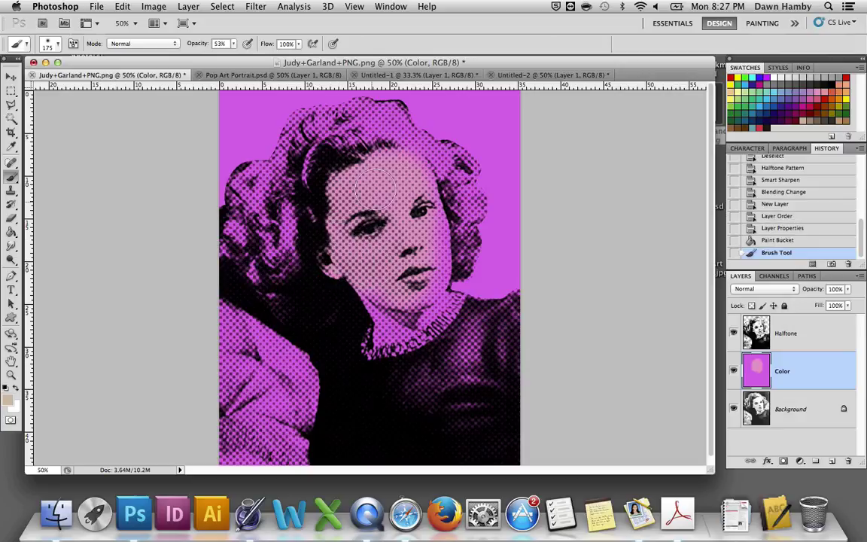
{"action": "key", "text": "bracketright"}
{"action": "key", "text": "bracketright"}
{"action": "key", "text": "bracketright"}
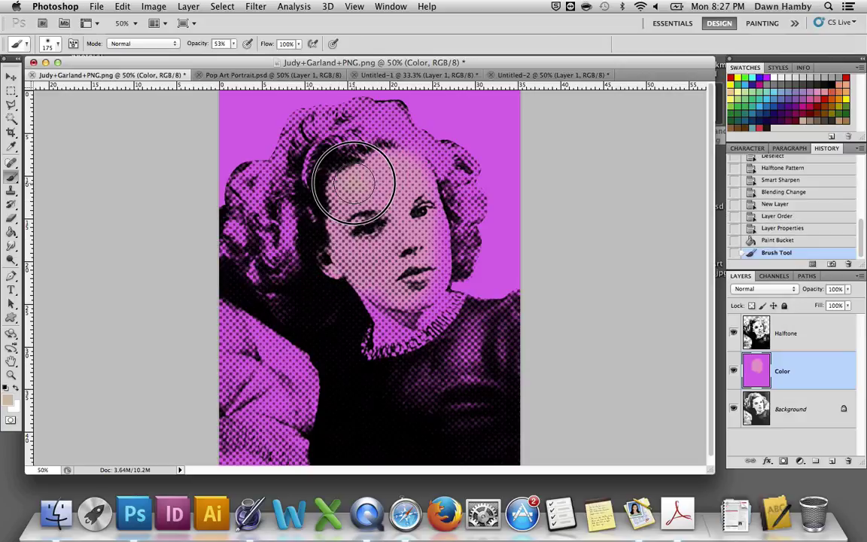
{"action": "mouse_move", "coordinate": [389, 163]}
{"action": "left_mouse_down"}
{"action": "mouse_move", "coordinate": [417, 248]}
{"action": "mouse_move", "coordinate": [414, 329]}
{"action": "mouse_move", "coordinate": [358, 252]}
{"action": "left_mouse_up"}
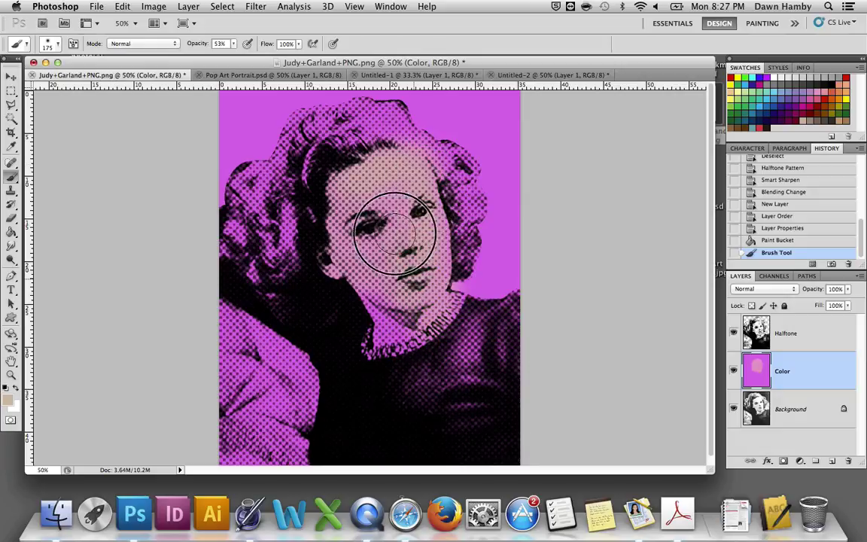
{"action": "key", "text": "bracketleft"}
{"action": "key", "text": "bracketleft"}
{"action": "key", "text": "bracketleft"}
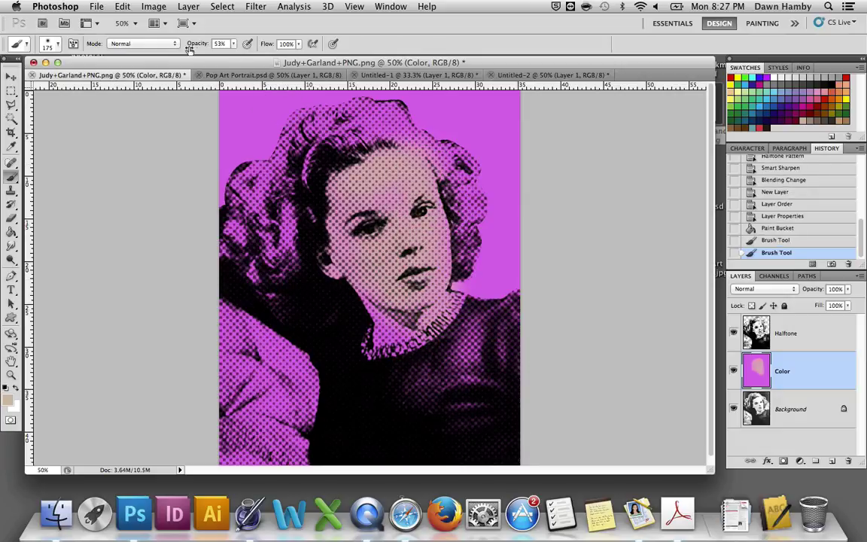
Set brush opacity and hardness to 100% and paint solid tan over the face
{"action": "left_click", "coordinate": [234, 44]}
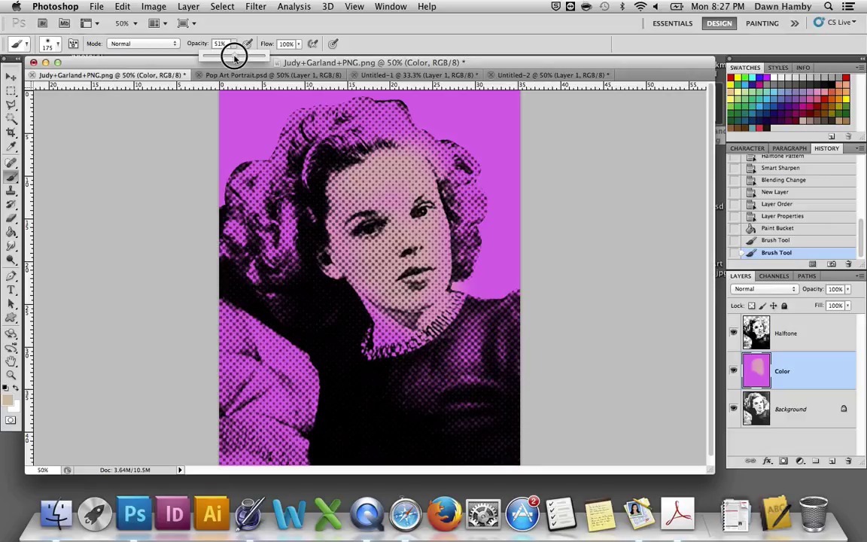
{"action": "left_click_drag", "start_coordinate": [235, 58], "coordinate": [297, 58]}
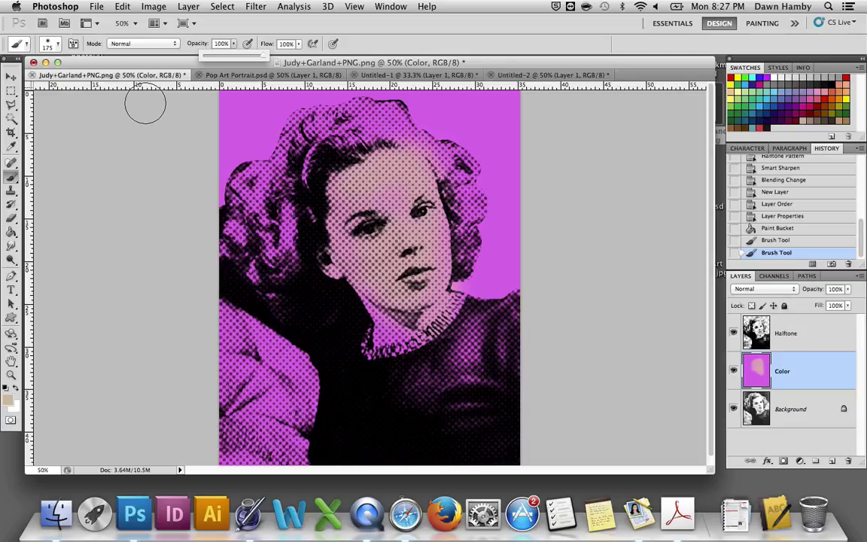
{"action": "left_click", "coordinate": [57, 45]}
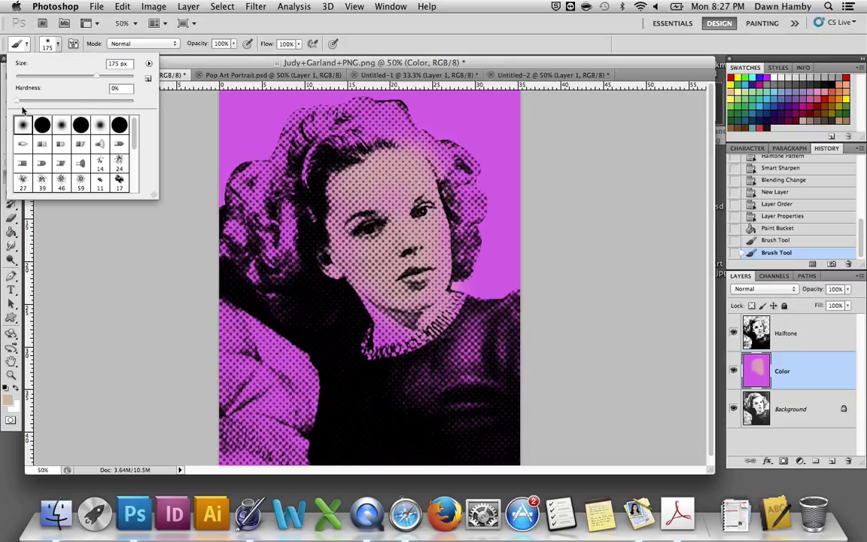
{"action": "left_click_drag", "start_coordinate": [18, 103], "coordinate": [161, 102]}
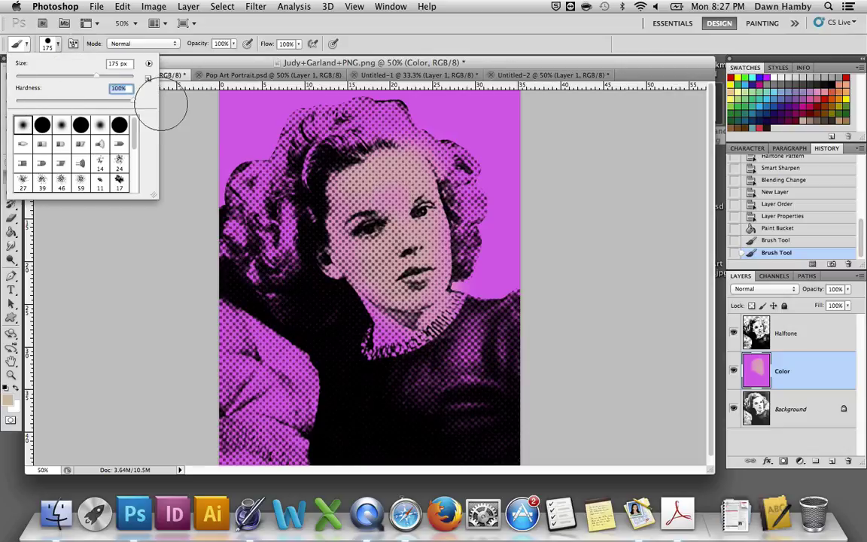
{"action": "mouse_move", "coordinate": [316, 173]}
{"action": "left_mouse_down"}
{"action": "mouse_move", "coordinate": [373, 162]}
{"action": "mouse_move", "coordinate": [399, 172]}
{"action": "mouse_move", "coordinate": [393, 185]}
{"action": "mouse_move", "coordinate": [405, 228]}
{"action": "mouse_move", "coordinate": [387, 260]}
{"action": "mouse_move", "coordinate": [417, 266]}
{"action": "mouse_move", "coordinate": [397, 241]}
{"action": "mouse_move", "coordinate": [358, 232]}
{"action": "mouse_move", "coordinate": [329, 248]}
{"action": "mouse_move", "coordinate": [397, 308]}
{"action": "mouse_move", "coordinate": [441, 304]}
{"action": "mouse_move", "coordinate": [420, 284]}
{"action": "mouse_move", "coordinate": [424, 229]}
{"action": "mouse_move", "coordinate": [388, 175]}
{"action": "mouse_move", "coordinate": [350, 160]}
{"action": "mouse_move", "coordinate": [275, 155]}
{"action": "left_mouse_up"}
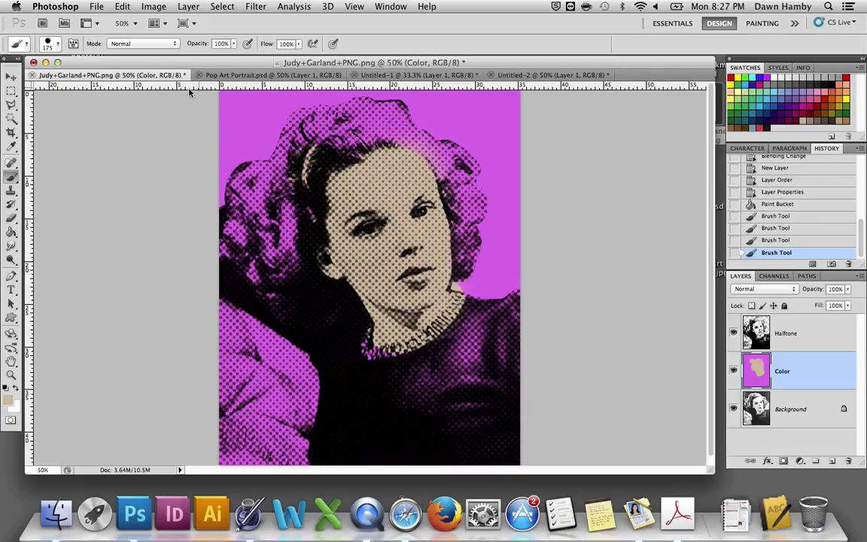
Set the foreground colour to deep purple #9444f7
{"action": "left_click", "coordinate": [8, 402]}
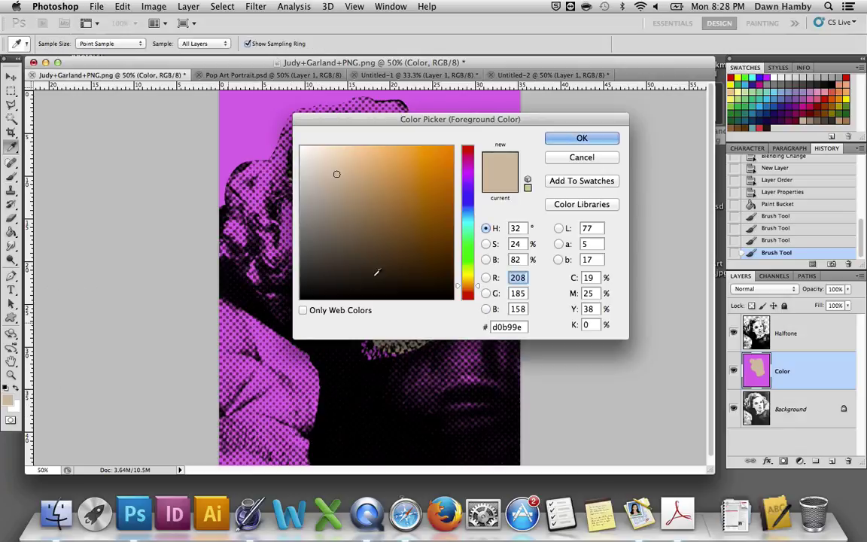
{"action": "left_click", "coordinate": [470, 187]}
{"action": "left_click_drag", "start_coordinate": [382, 152], "coordinate": [409, 145]}
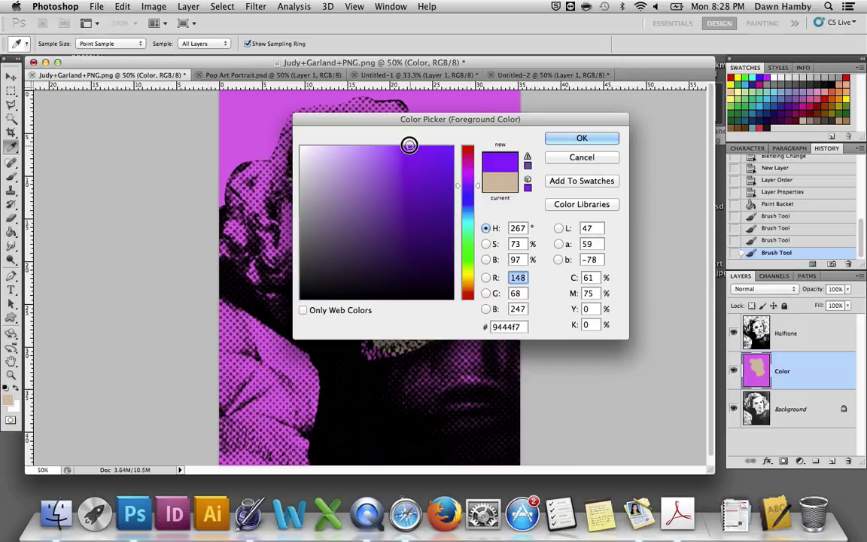
{"action": "left_click", "coordinate": [582, 138]}
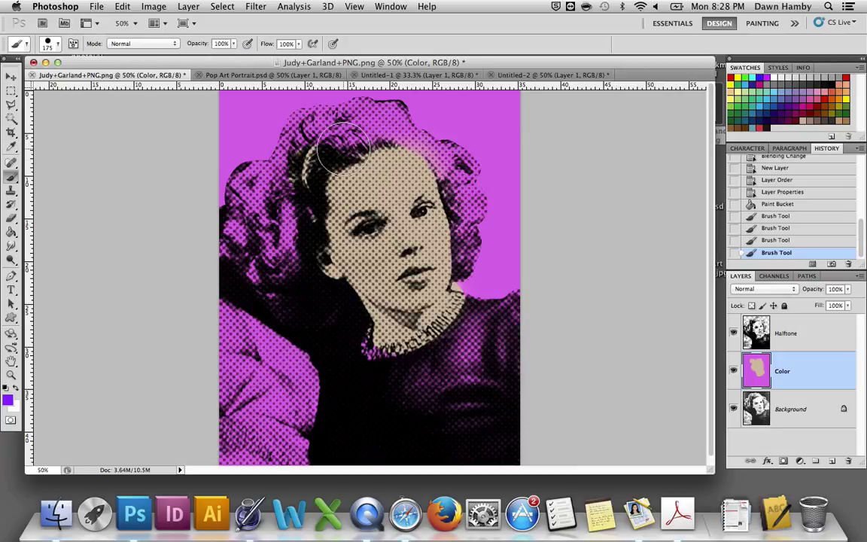
With a 100 px brush, paint purple over the upper-left and left hair
{"action": "key", "text": "bracketleft"}
{"action": "key", "text": "bracketleft"}
{"action": "key", "text": "bracketleft"}
{"action": "mouse_move", "coordinate": [273, 154]}
{"action": "left_mouse_down"}
{"action": "mouse_move", "coordinate": [304, 109]}
{"action": "mouse_move", "coordinate": [357, 115]}
{"action": "mouse_move", "coordinate": [369, 100]}
{"action": "mouse_move", "coordinate": [382, 113]}
{"action": "mouse_move", "coordinate": [337, 143]}
{"action": "mouse_move", "coordinate": [300, 145]}
{"action": "mouse_move", "coordinate": [287, 179]}
{"action": "mouse_move", "coordinate": [252, 171]}
{"action": "mouse_move", "coordinate": [236, 183]}
{"action": "mouse_move", "coordinate": [233, 193]}
{"action": "mouse_move", "coordinate": [253, 211]}
{"action": "mouse_move", "coordinate": [277, 194]}
{"action": "mouse_move", "coordinate": [291, 220]}
{"action": "left_mouse_up"}
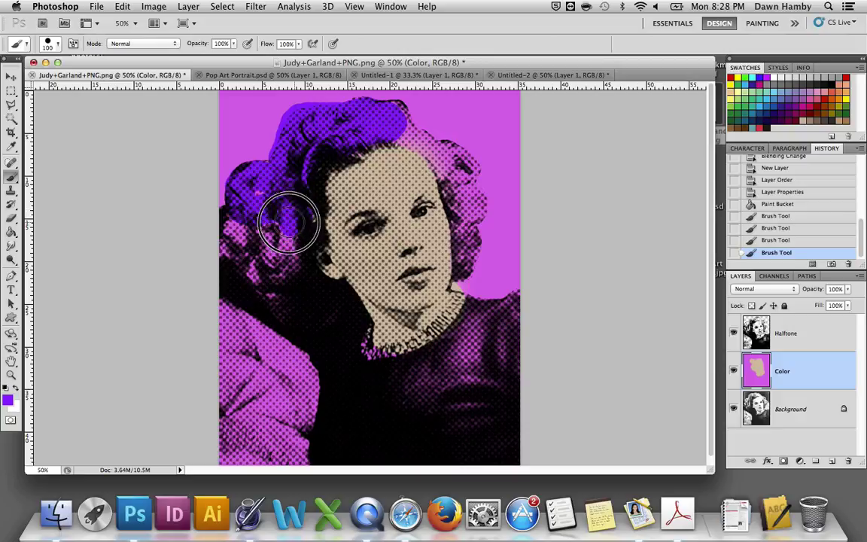
{"action": "key", "text": "bracketleft"}
{"action": "key", "text": "bracketleft"}
{"action": "key", "text": "bracketleft"}
{"action": "key", "text": "bracketleft"}
{"action": "key", "text": "bracketleft"}
{"action": "key", "text": "bracketright"}
{"action": "key", "text": "bracketright"}
{"action": "key", "text": "bracketright"}
{"action": "key", "text": "bracketright"}
{"action": "key", "text": "bracketright"}
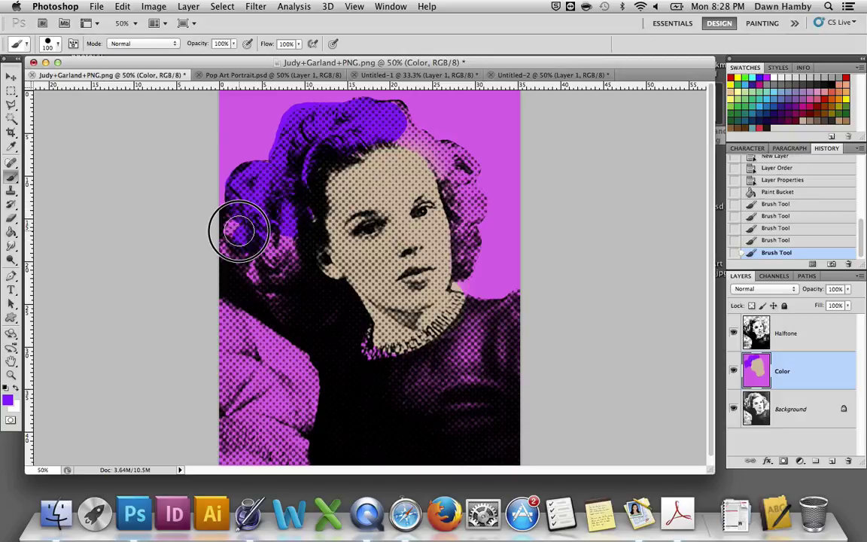
{"action": "mouse_move", "coordinate": [237, 222]}
{"action": "left_mouse_down"}
{"action": "mouse_move", "coordinate": [224, 256]}
{"action": "mouse_move", "coordinate": [284, 296]}
{"action": "mouse_move", "coordinate": [252, 254]}
{"action": "mouse_move", "coordinate": [259, 238]}
{"action": "mouse_move", "coordinate": [287, 224]}
{"action": "mouse_move", "coordinate": [293, 247]}
{"action": "mouse_move", "coordinate": [260, 245]}
{"action": "left_mouse_up"}
Paint purple across the top of the hair and the hair right of the face
{"action": "key", "text": "bracketleft"}
{"action": "key", "text": "bracketleft"}
{"action": "key", "text": "bracketleft"}
{"action": "key", "text": "bracketleft"}
{"action": "key", "text": "bracketleft"}
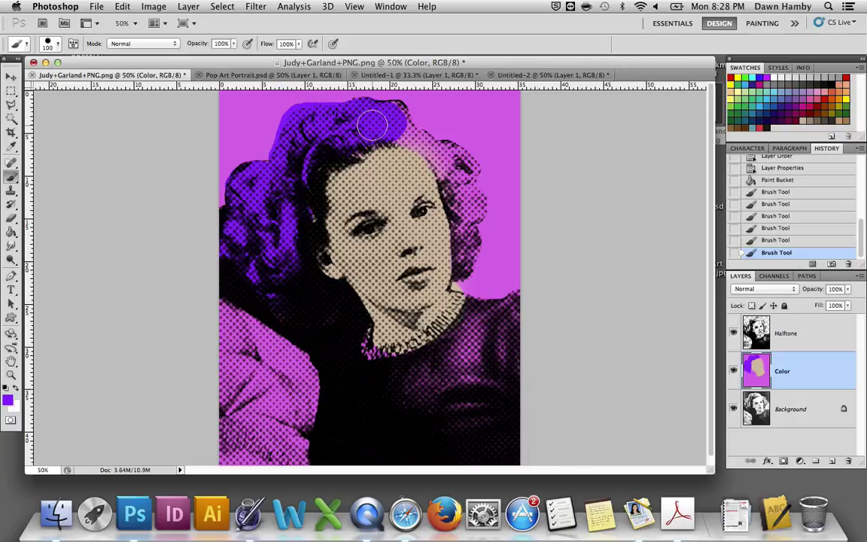
{"action": "key", "text": "bracketright"}
{"action": "key", "text": "bracketright"}
{"action": "key", "text": "bracketright"}
{"action": "key", "text": "bracketright"}
{"action": "key", "text": "bracketright"}
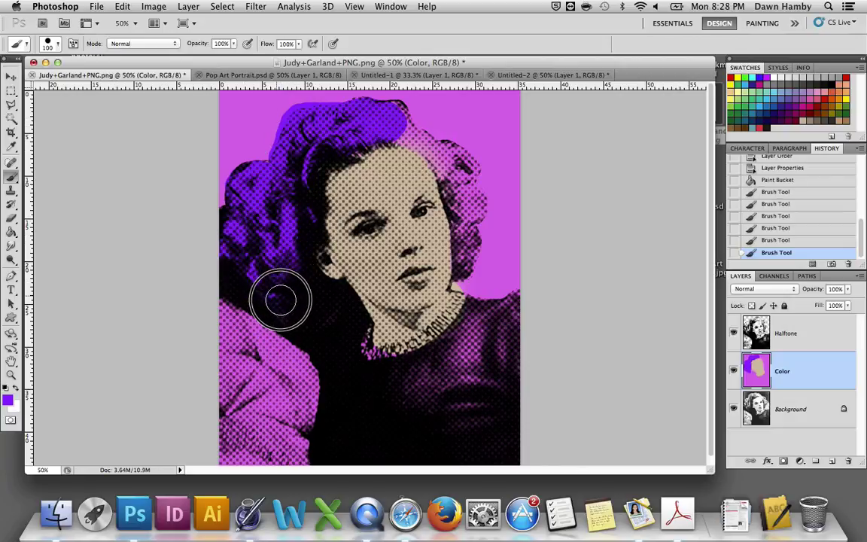
{"action": "key", "text": "bracketleft"}
{"action": "key", "text": "bracketleft"}
{"action": "key", "text": "bracketleft"}
{"action": "key", "text": "bracketleft"}
{"action": "key", "text": "bracketleft"}
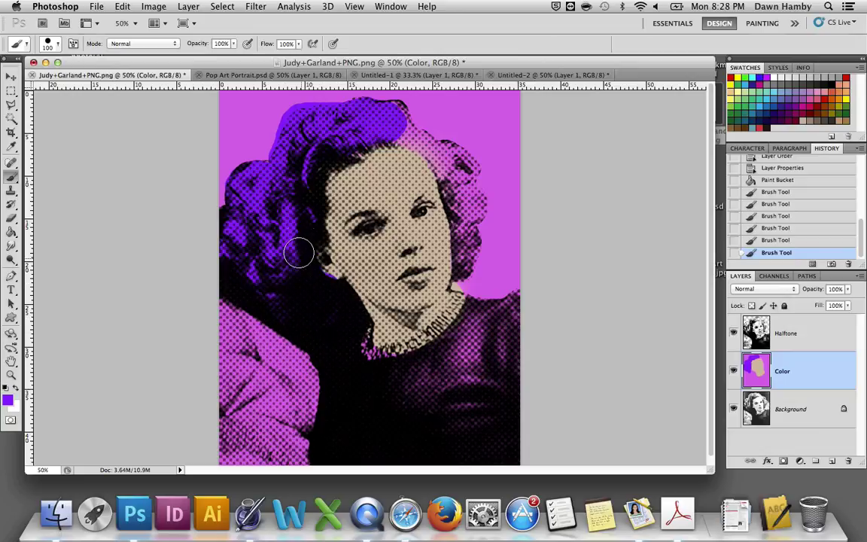
{"action": "key", "text": "bracketright"}
{"action": "key", "text": "bracketright"}
{"action": "key", "text": "bracketright"}
{"action": "key", "text": "bracketright"}
{"action": "key", "text": "bracketright"}
{"action": "left_click", "coordinate": [389, 115]}
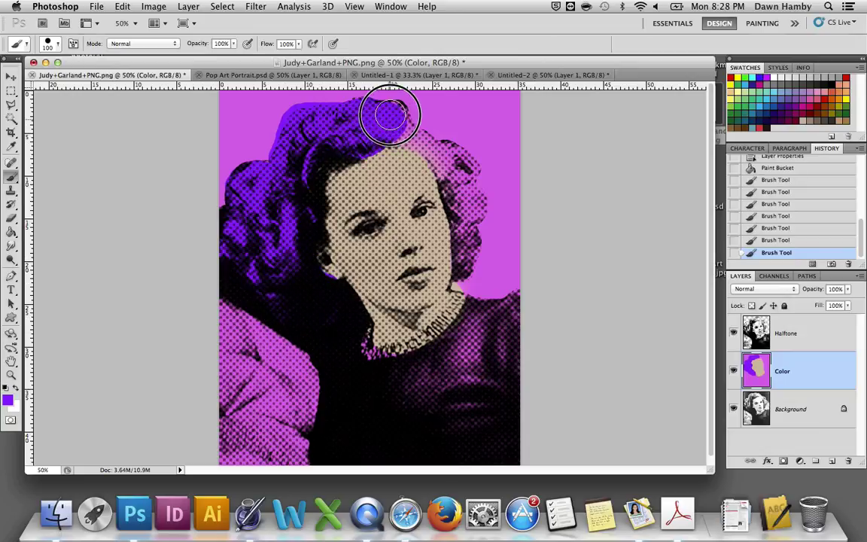
{"action": "mouse_move", "coordinate": [389, 115]}
{"action": "left_mouse_down"}
{"action": "mouse_move", "coordinate": [468, 170]}
{"action": "mouse_move", "coordinate": [452, 171]}
{"action": "mouse_move", "coordinate": [441, 139]}
{"action": "left_mouse_up"}
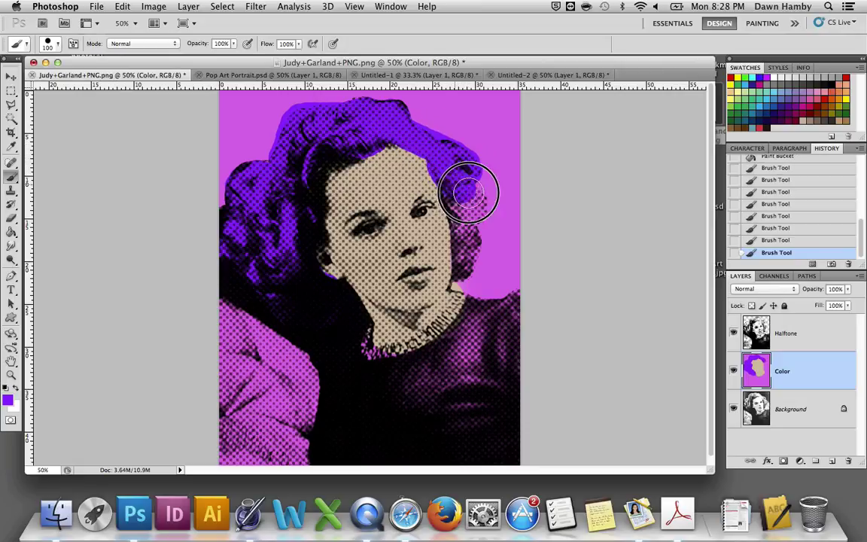
{"action": "mouse_move", "coordinate": [469, 193]}
{"action": "left_mouse_down"}
{"action": "mouse_move", "coordinate": [482, 200]}
{"action": "mouse_move", "coordinate": [463, 202]}
{"action": "mouse_move", "coordinate": [464, 262]}
{"action": "left_mouse_up"}
{"action": "left_click", "coordinate": [465, 270]}
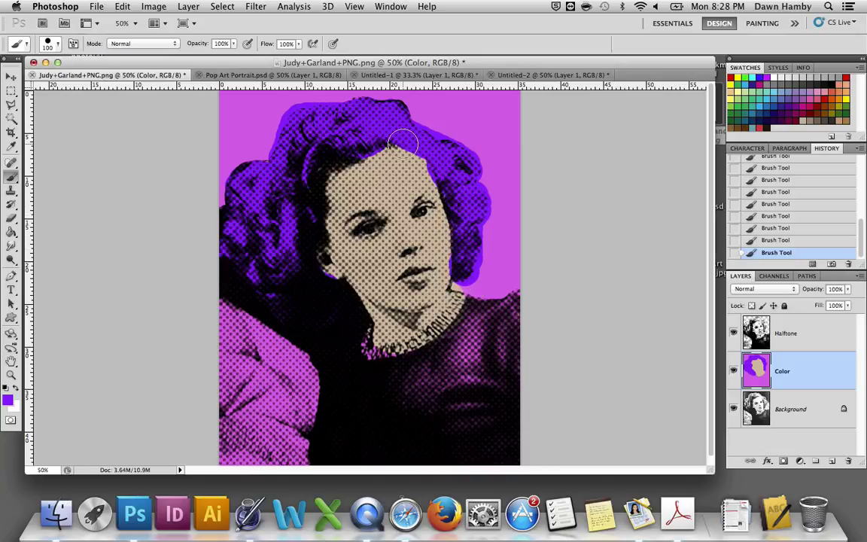
Switch to the finished Pop Art Portrait.psd document
{"action": "left_click", "coordinate": [247, 75]}
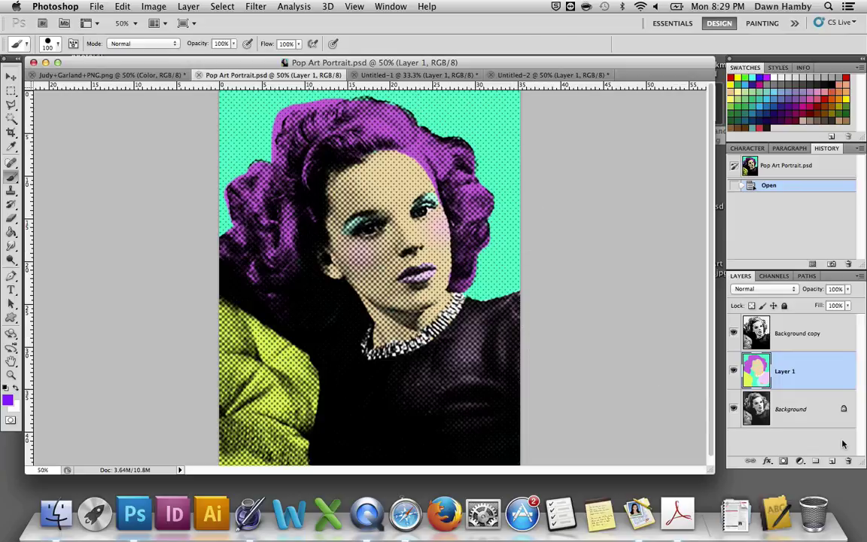
On the Background copy layer, erase dots either side of the hair with a 150 px eraser
{"action": "left_click", "coordinate": [800, 340]}
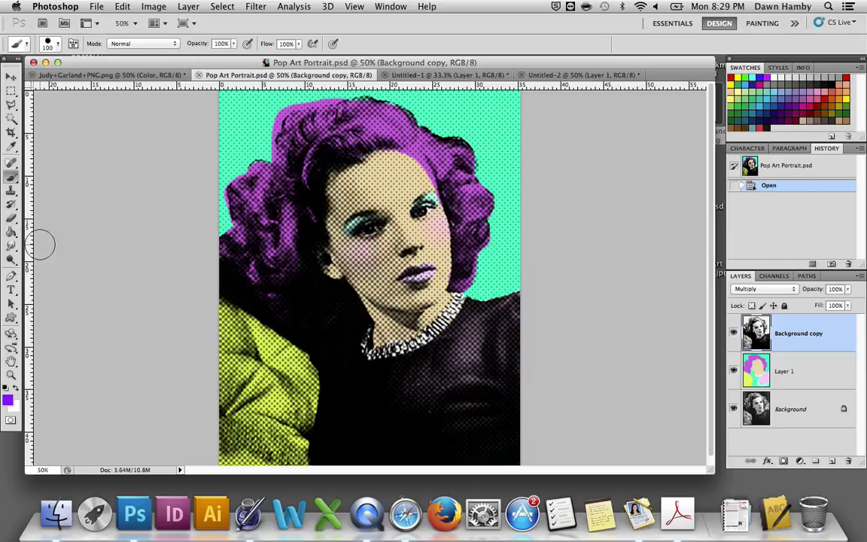
{"action": "left_click", "coordinate": [12, 219]}
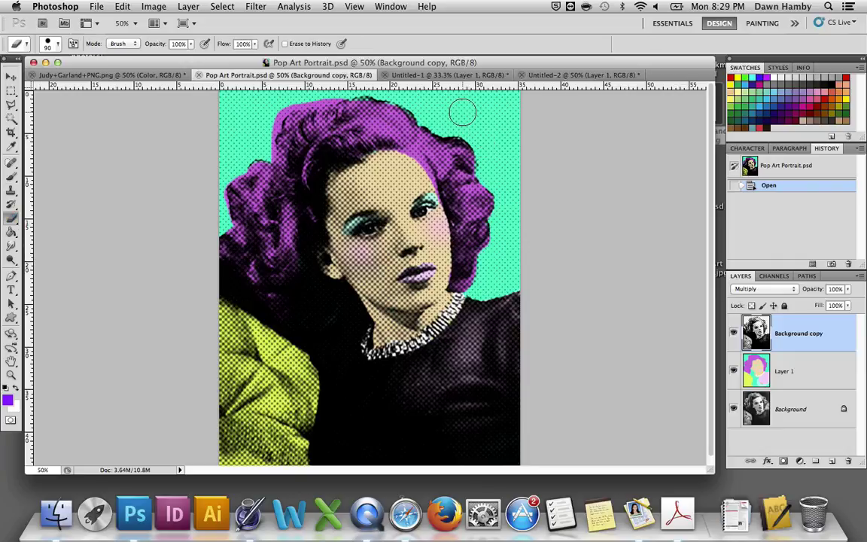
{"action": "key", "text": "bracketright"}
{"action": "key", "text": "bracketright"}
{"action": "key", "text": "bracketright"}
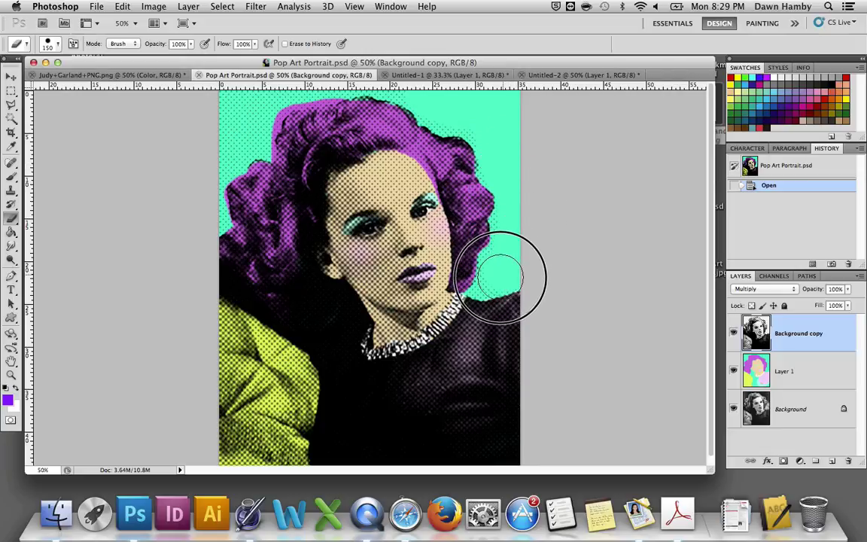
{"action": "left_click_drag", "start_coordinate": [501, 277], "coordinate": [499, 271]}
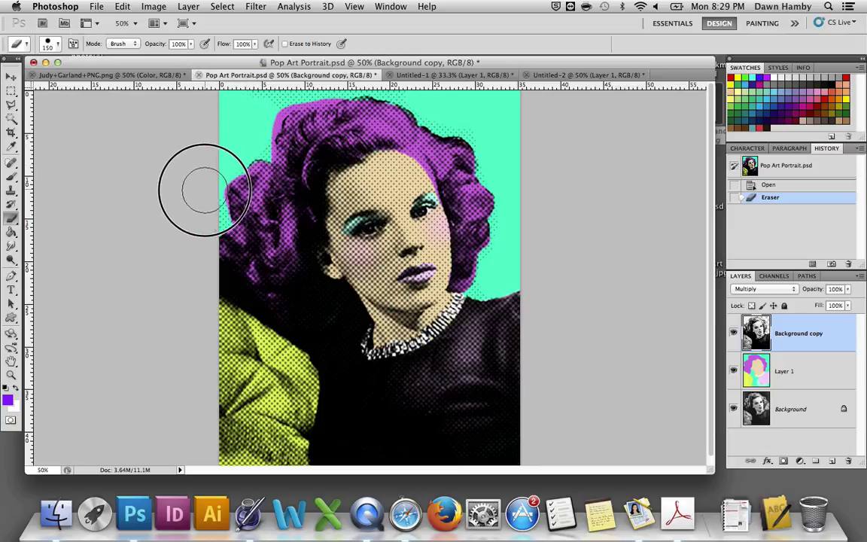
{"action": "left_click_drag", "start_coordinate": [204, 190], "coordinate": [193, 213]}
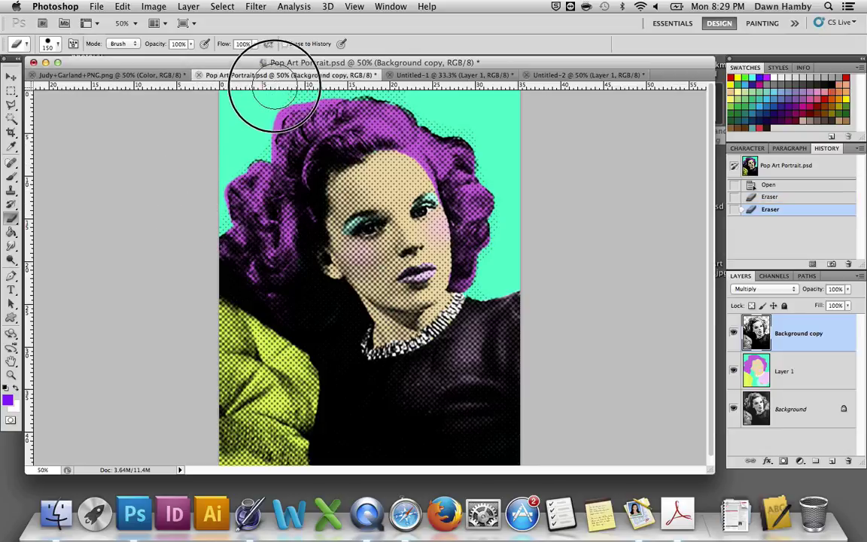